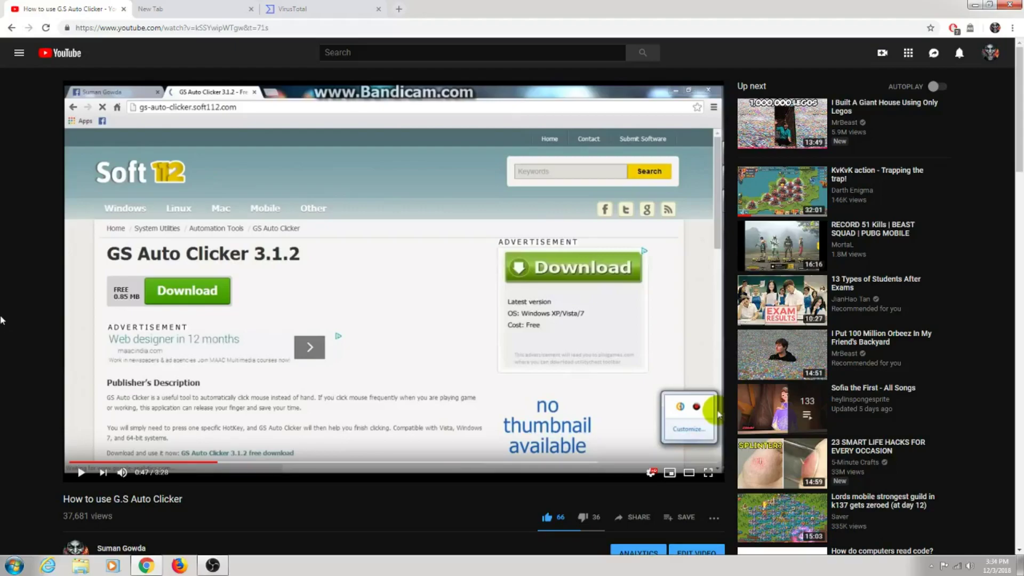
# Browse the YouTube video's comments, highlighting the view count and a 'Virus' comment.
pyautogui.scroll(-3, 6, 313)
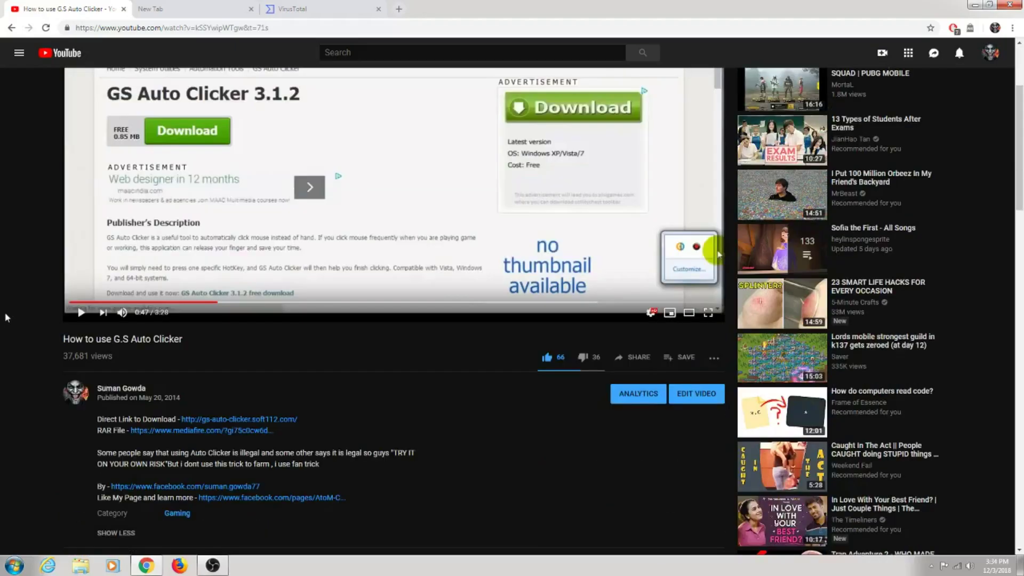
pyautogui.tripleClick(67, 357)
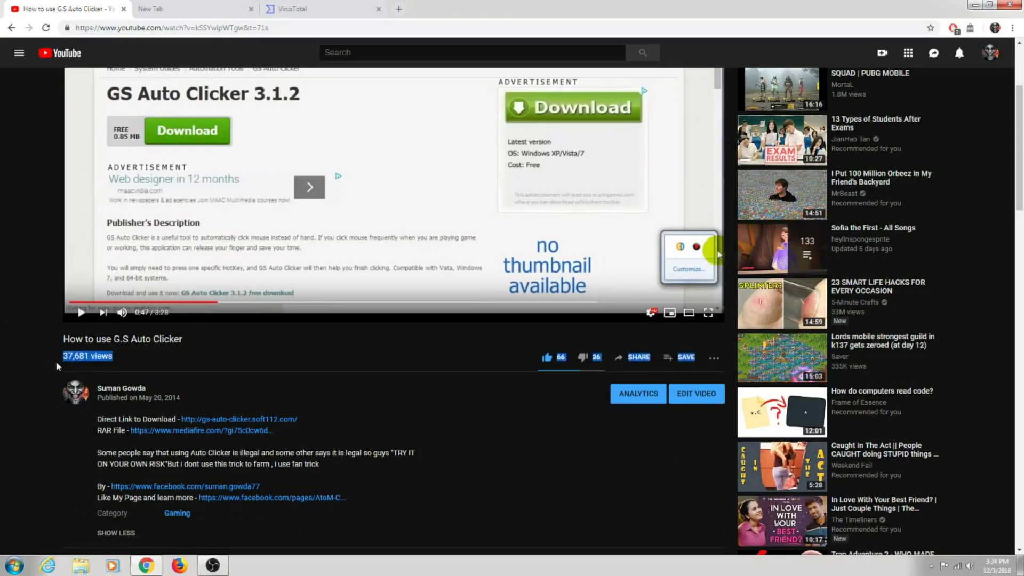
pyautogui.scroll(-2, 33, 360)
pyautogui.scroll(-5, 34, 361)
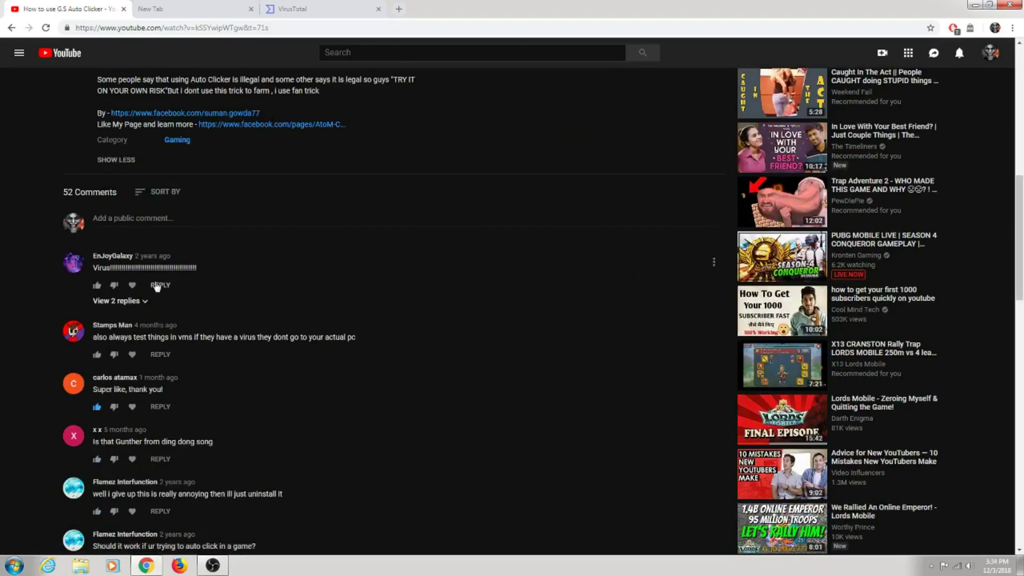
pyautogui.moveTo(121, 268); pyautogui.dragTo(167, 269)
pyautogui.scroll(-1, 4, 341)
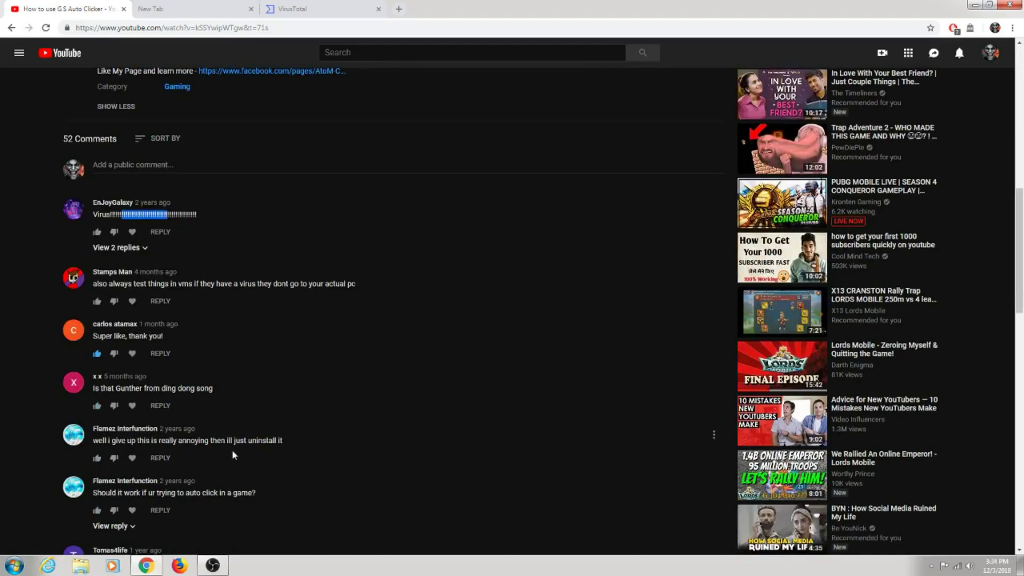
pyautogui.scroll(-4, 315, 387)
pyautogui.scroll(-2, 322, 391)
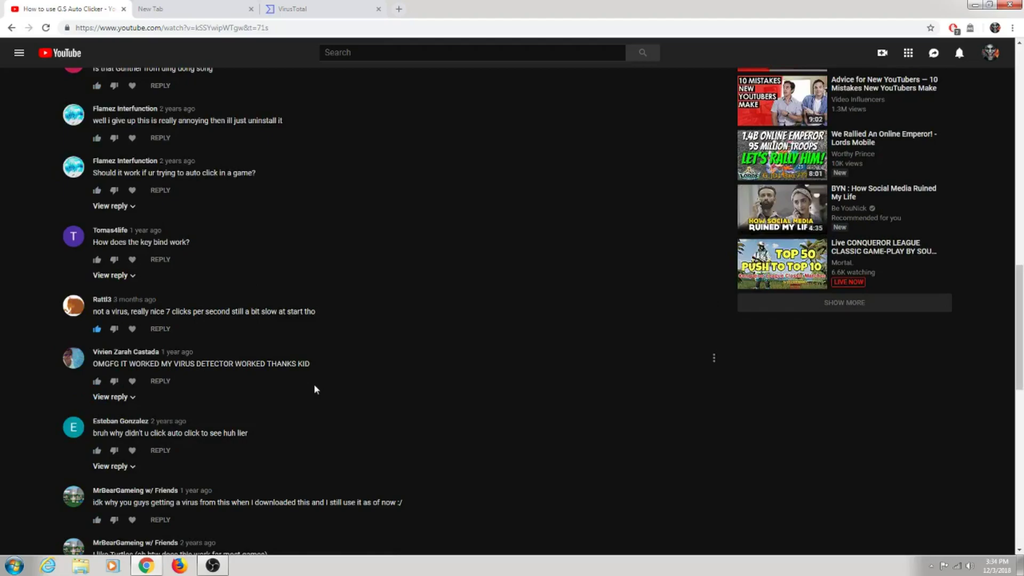
pyautogui.scroll(3, 314, 388)
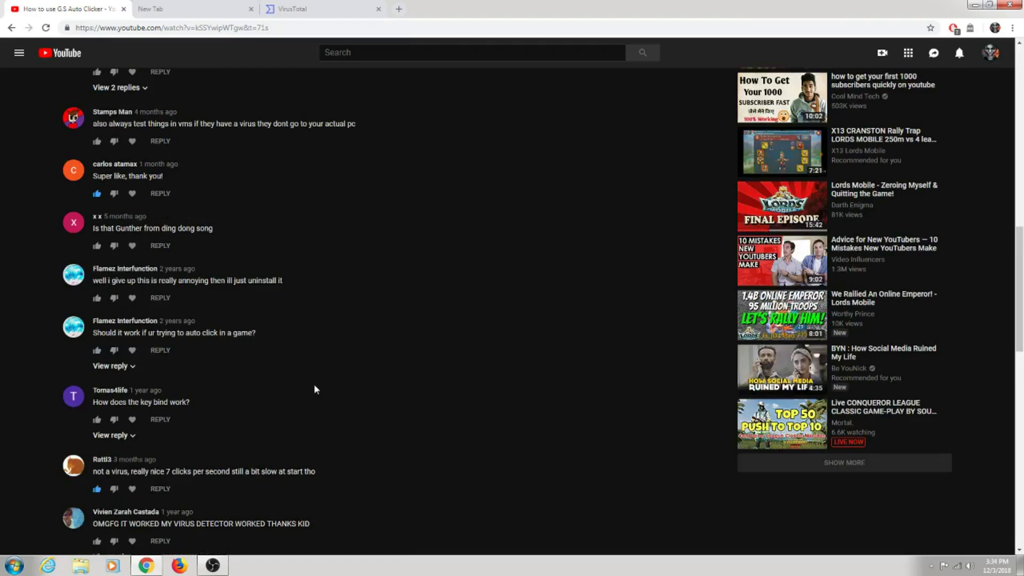
pyautogui.scroll(7, 314, 387)
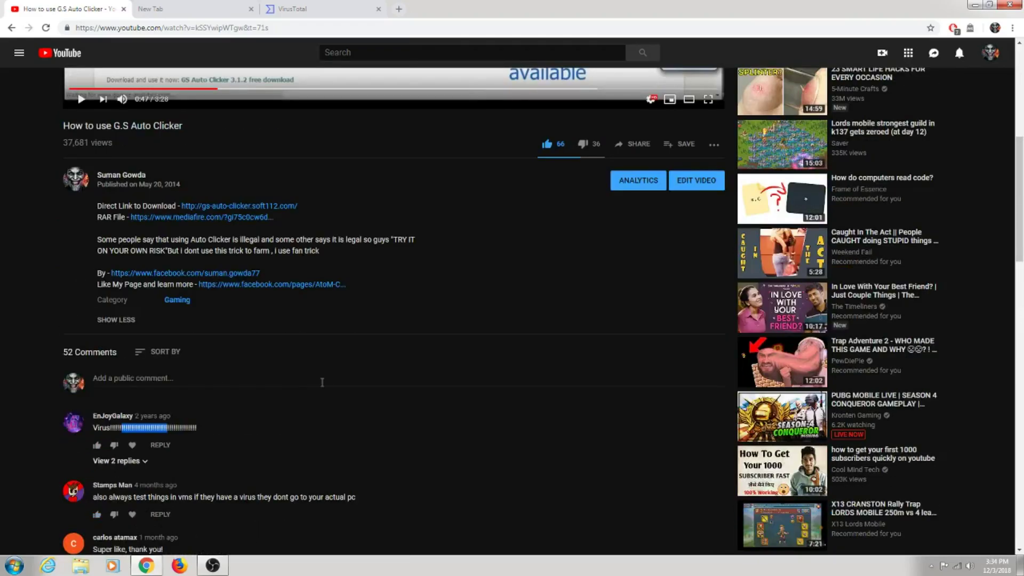
pyautogui.scroll(4, 322, 381)
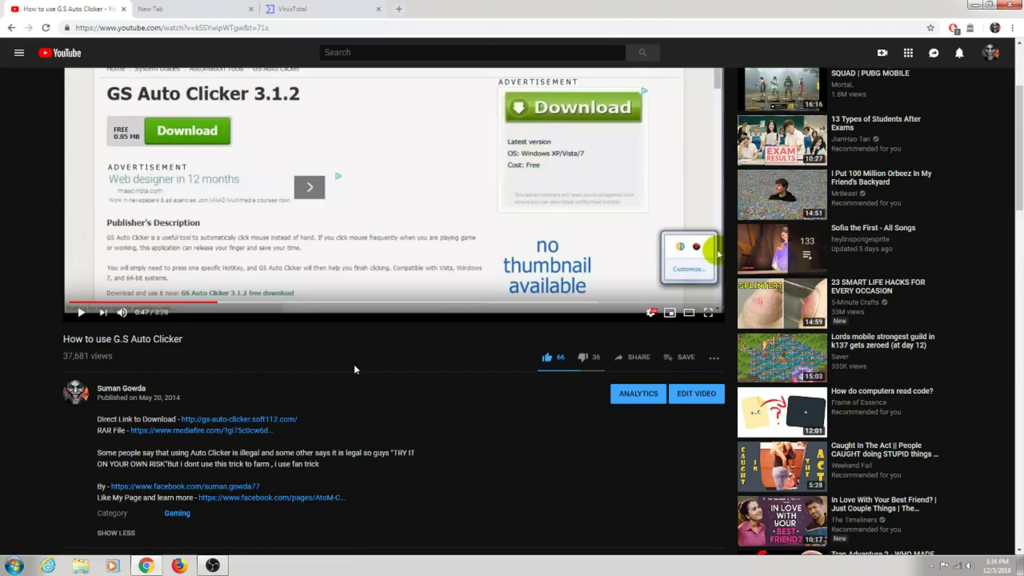
pyautogui.scroll(3, 354, 368)
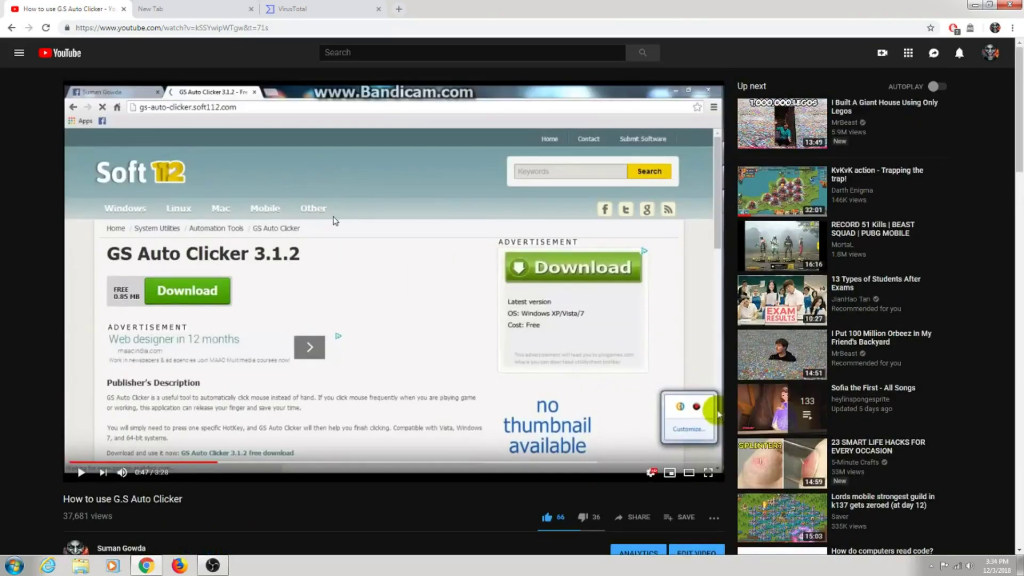
# Open the copied MediaFire link in the new tab, then download and keep GSAutoClicker-Setup.exe (846.92 KB).
pyautogui.click(187, 8)
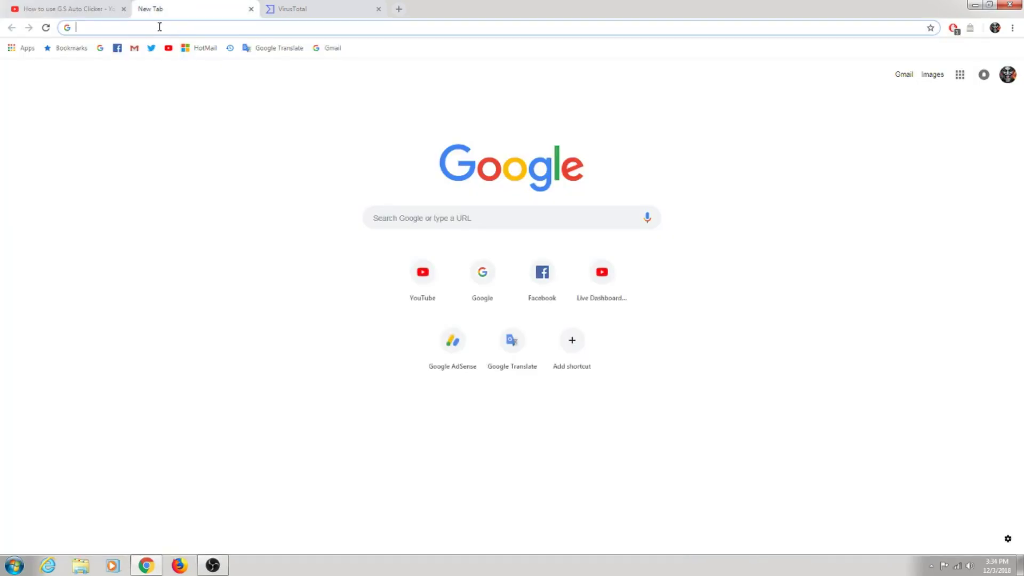
pyautogui.rightClick(160, 26)
pyautogui.click(193, 94)
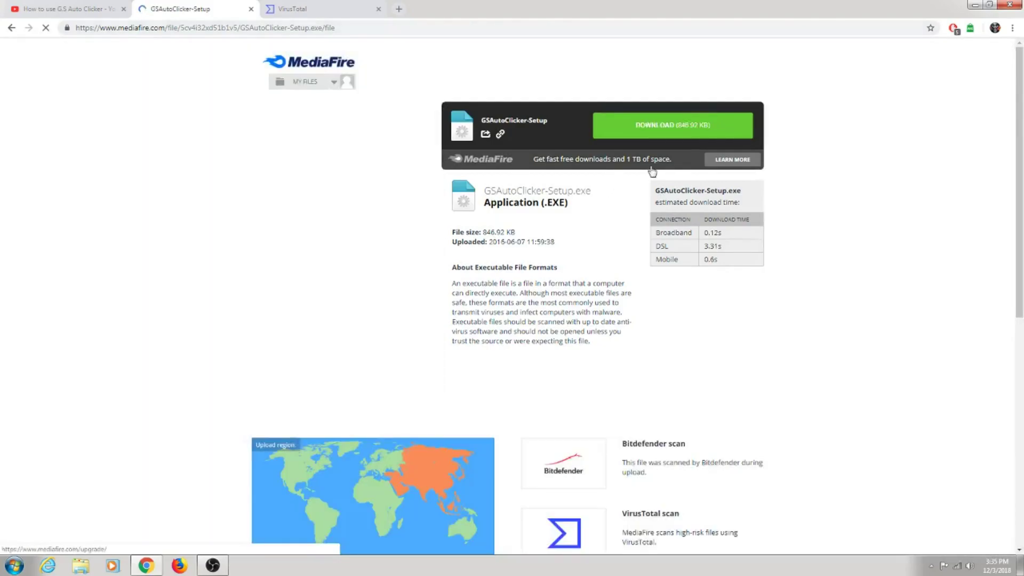
pyautogui.click(686, 134)
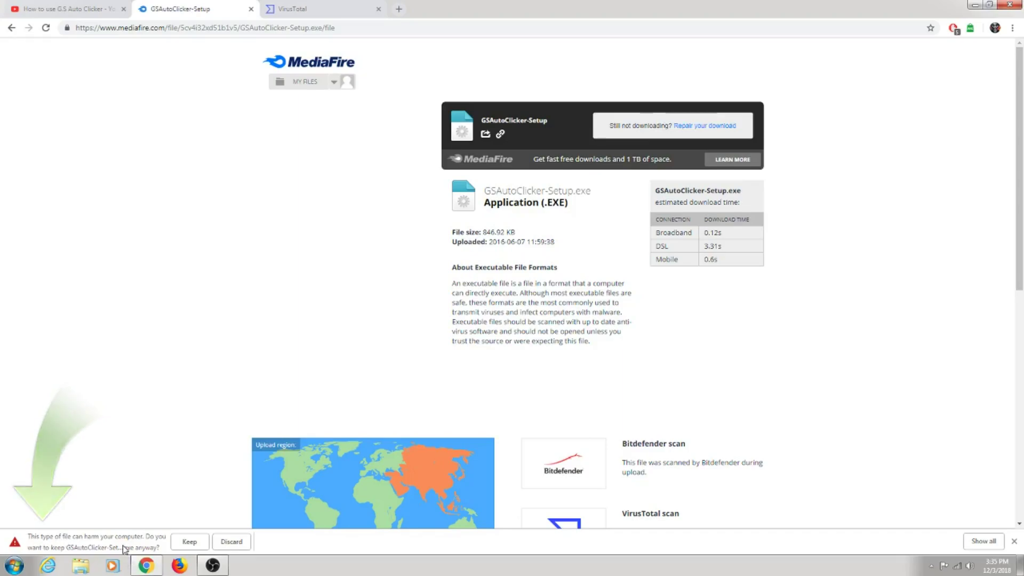
pyautogui.click(189, 541)
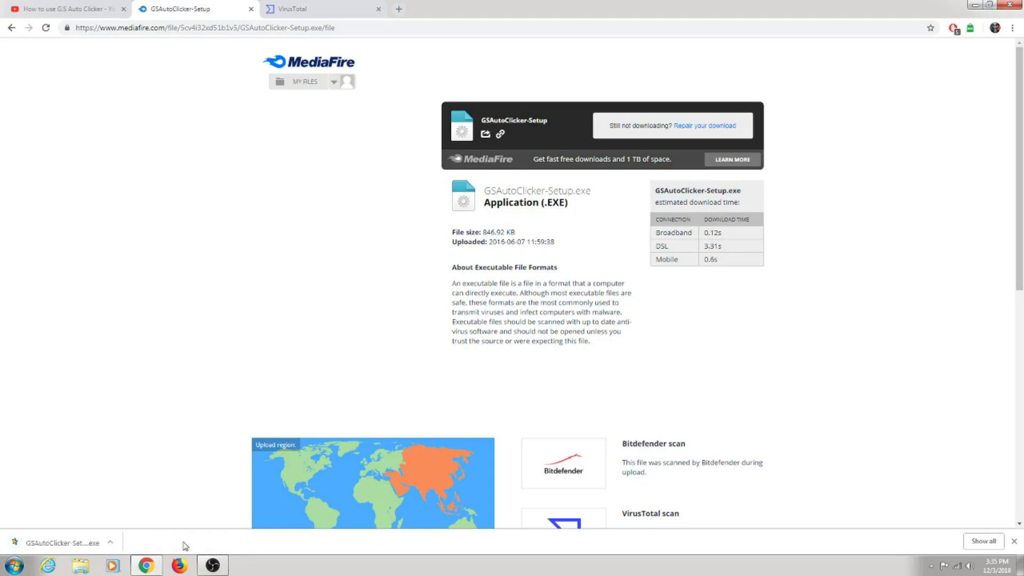
# Upload GSAutoClicker-Setup from Downloads to VirusTotal for scanning.
pyautogui.click(297, 11)
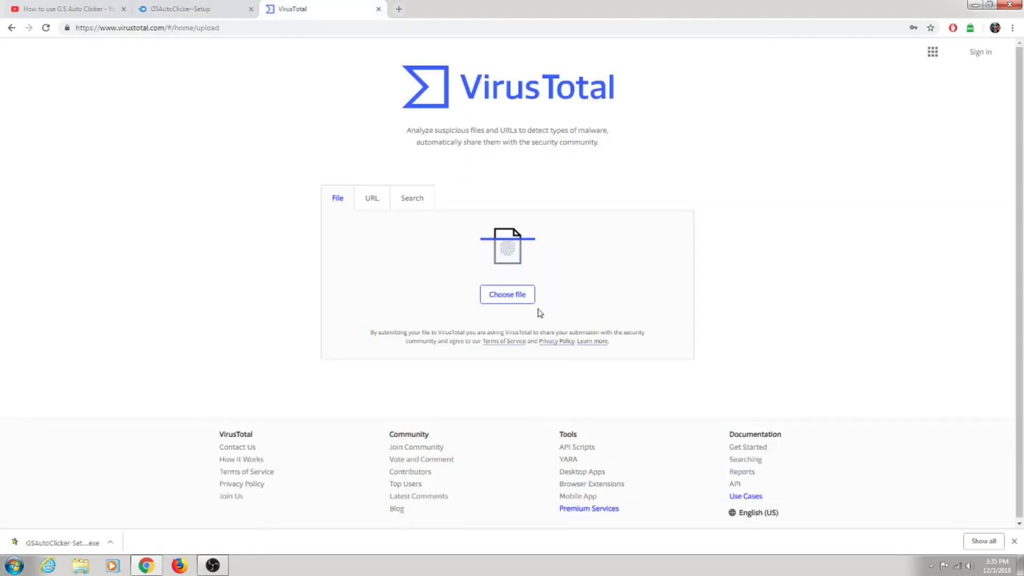
pyautogui.click(522, 299)
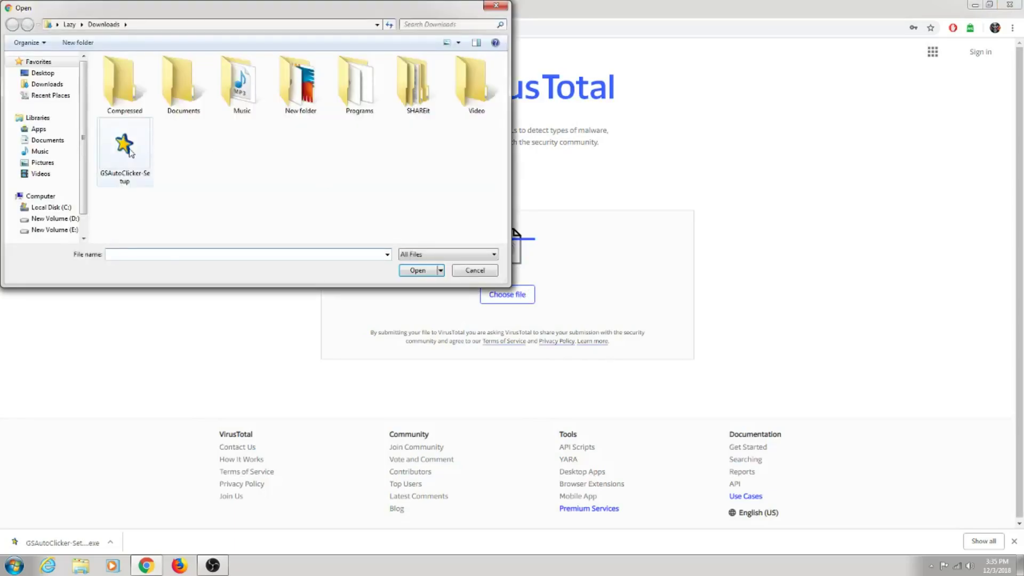
pyautogui.click(143, 172)
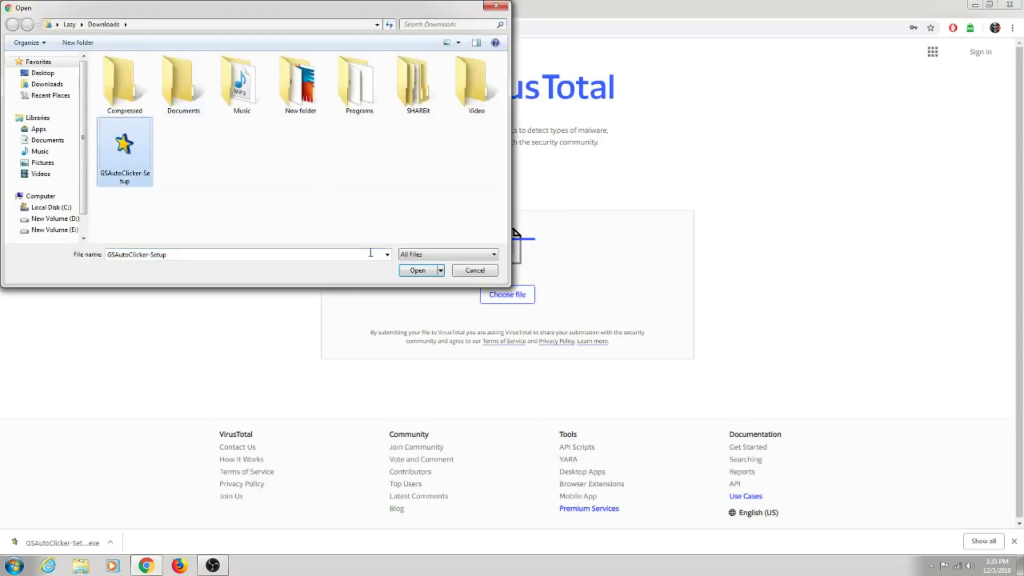
pyautogui.click(427, 273)
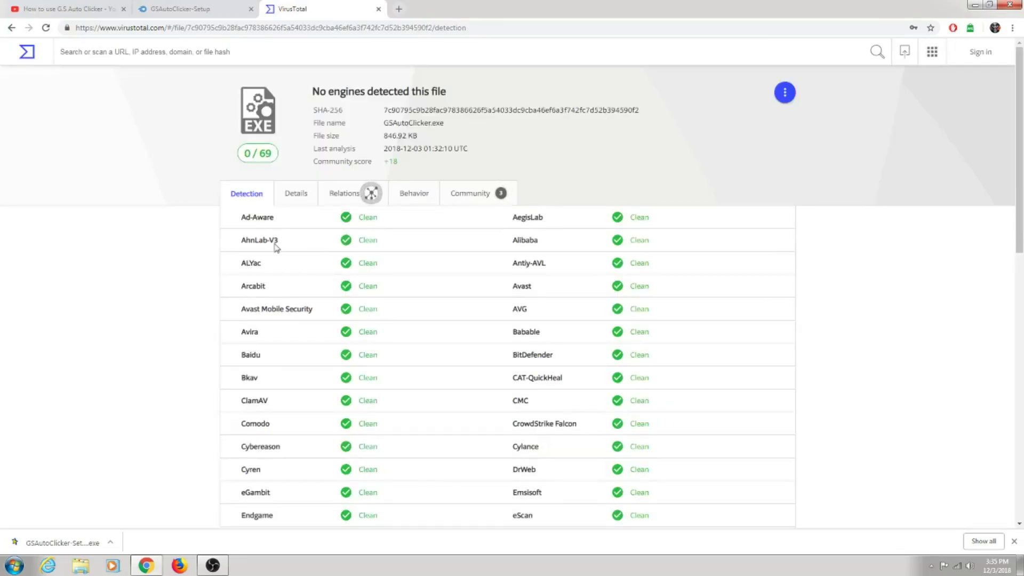
# Review the detection list showing 0 / 69 engines, all Clean.
pyautogui.moveTo(250, 218); pyautogui.dragTo(489, 398)
pyautogui.scroll(-5, 489, 398)
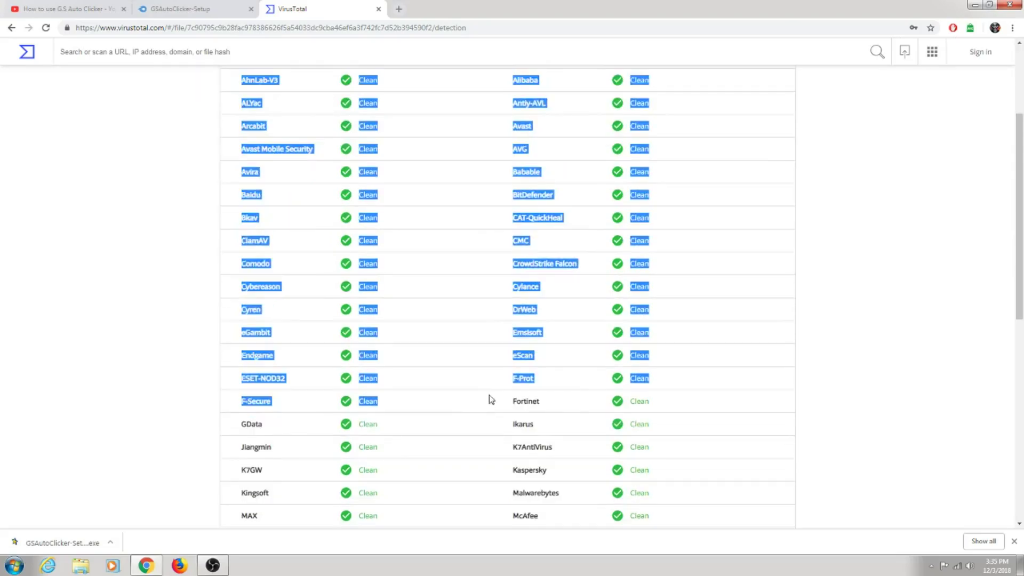
pyautogui.click(435, 385)
pyautogui.scroll(-5, 421, 355)
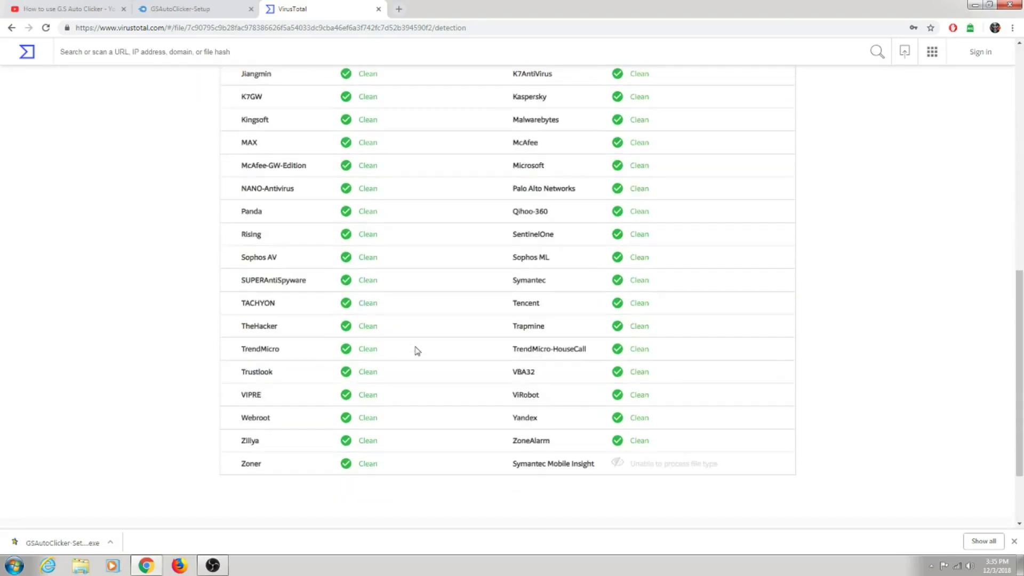
pyautogui.scroll(10, 452, 369)
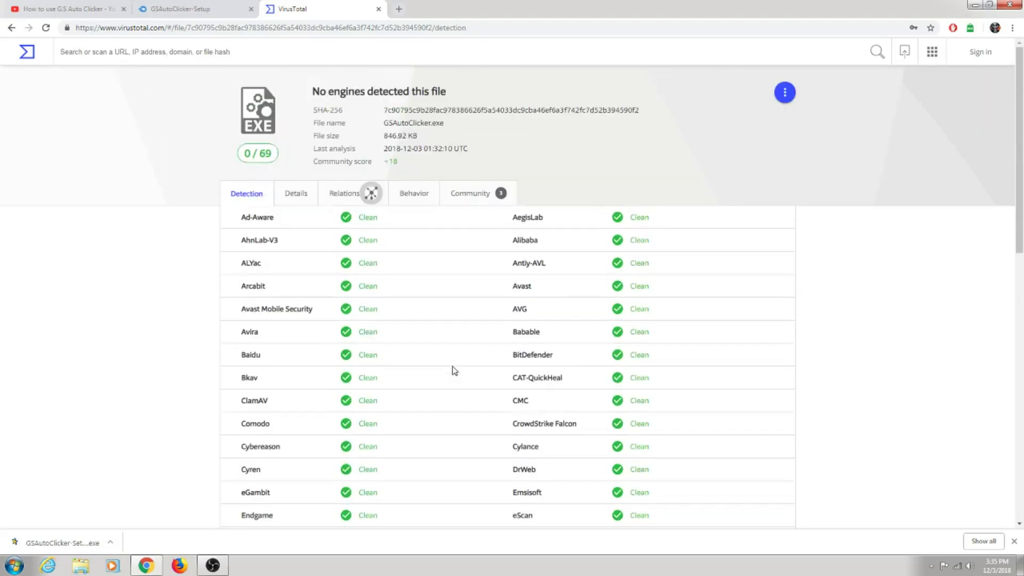
# Scan GSAutoClicker-Setup in Downloads with AVG, accept the no-threats result, and close AVG.
pyautogui.click(974, 5)
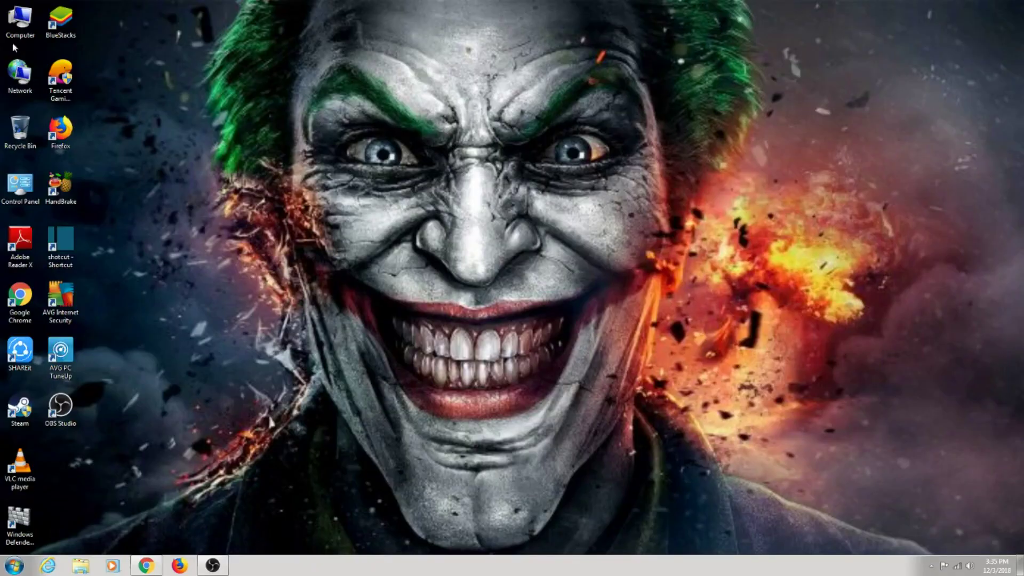
pyautogui.doubleClick(20, 22)
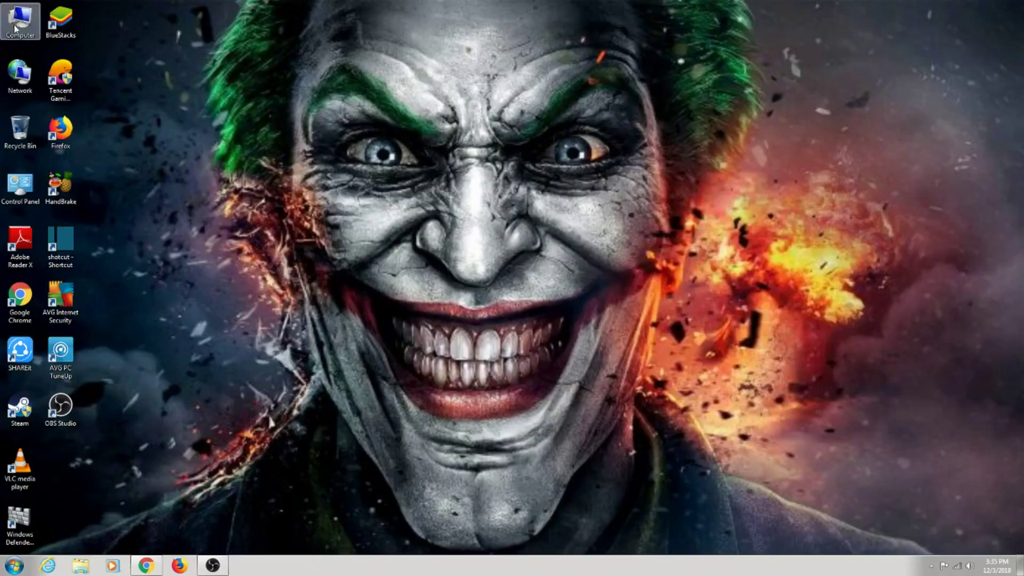
pyautogui.click(47, 80)
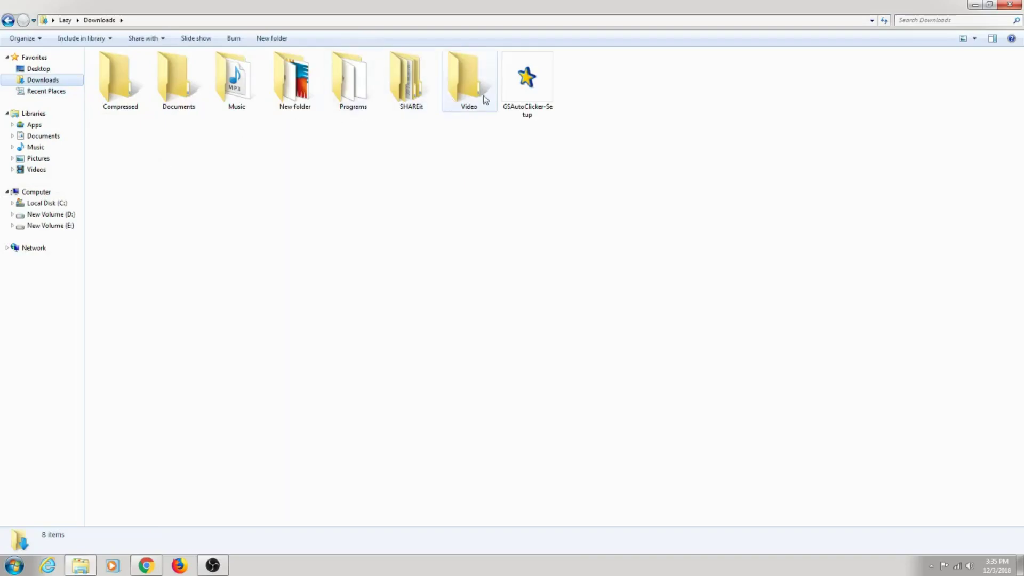
pyautogui.rightClick(513, 81)
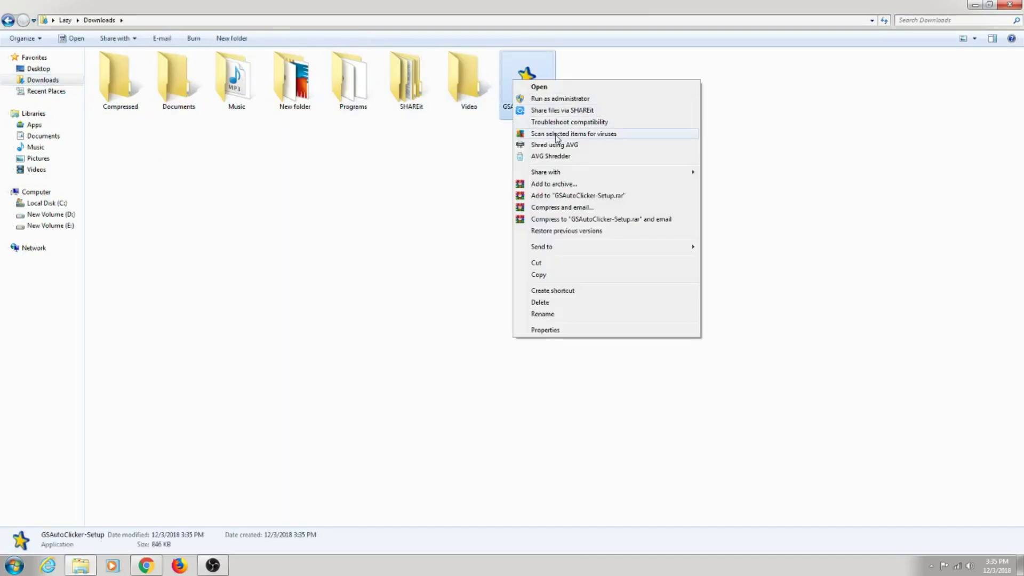
pyautogui.click(555, 137)
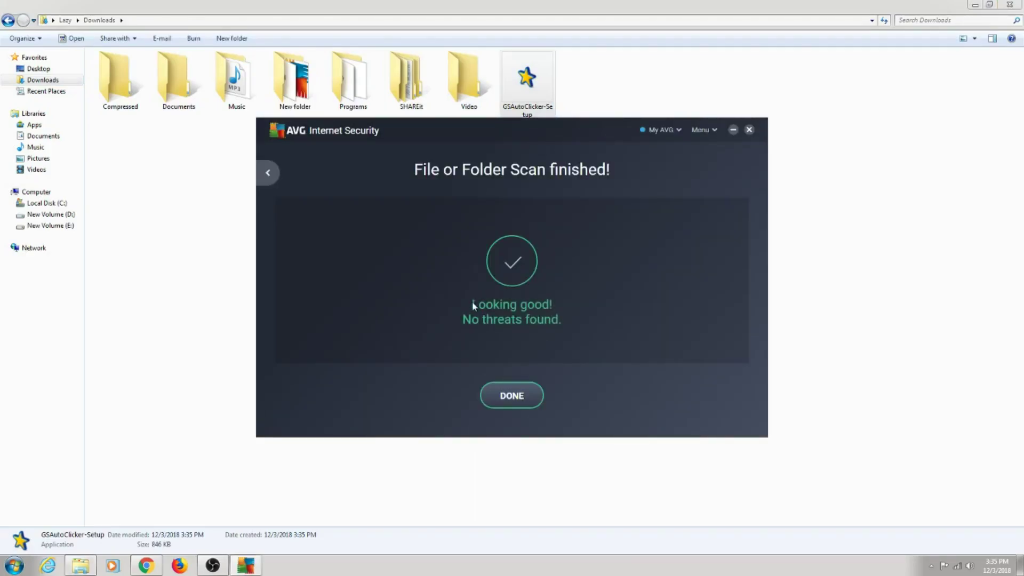
pyautogui.click(514, 396)
pyautogui.click(749, 130)
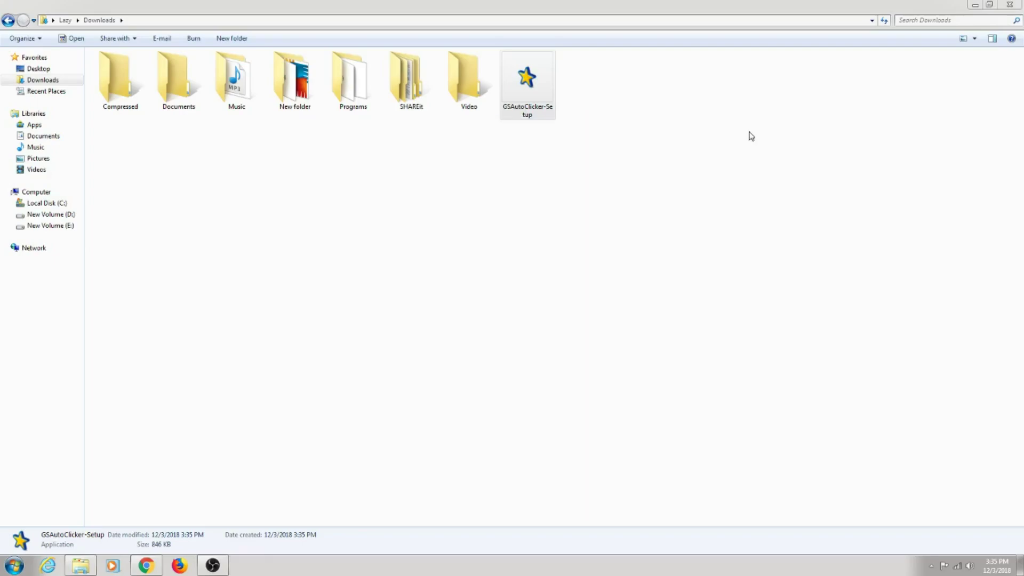
# Run GSAutoClicker-Setup, allowing it to launch, and move the auto clicker window up-left.
pyautogui.doubleClick(528, 91)
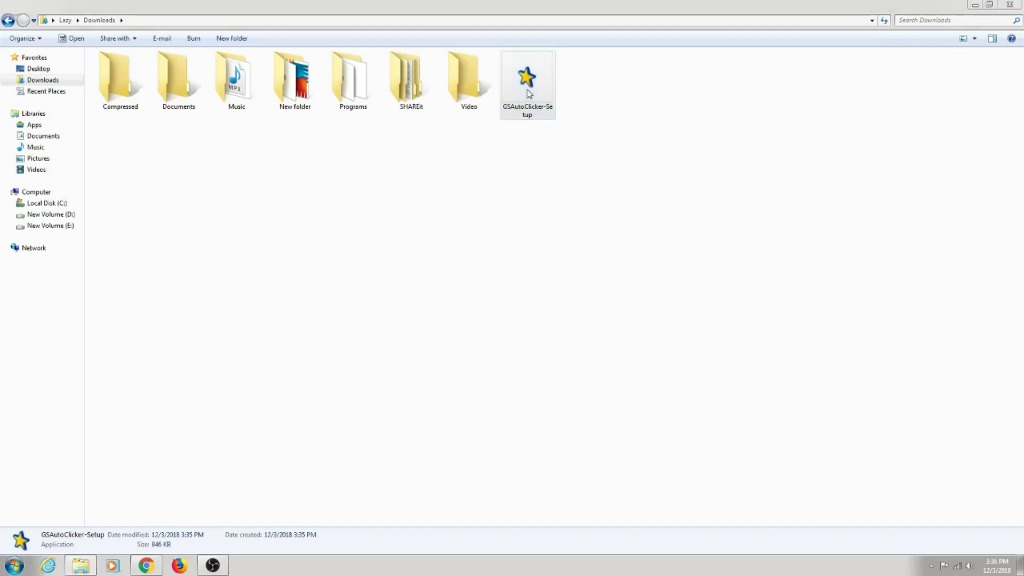
pyautogui.click(542, 292)
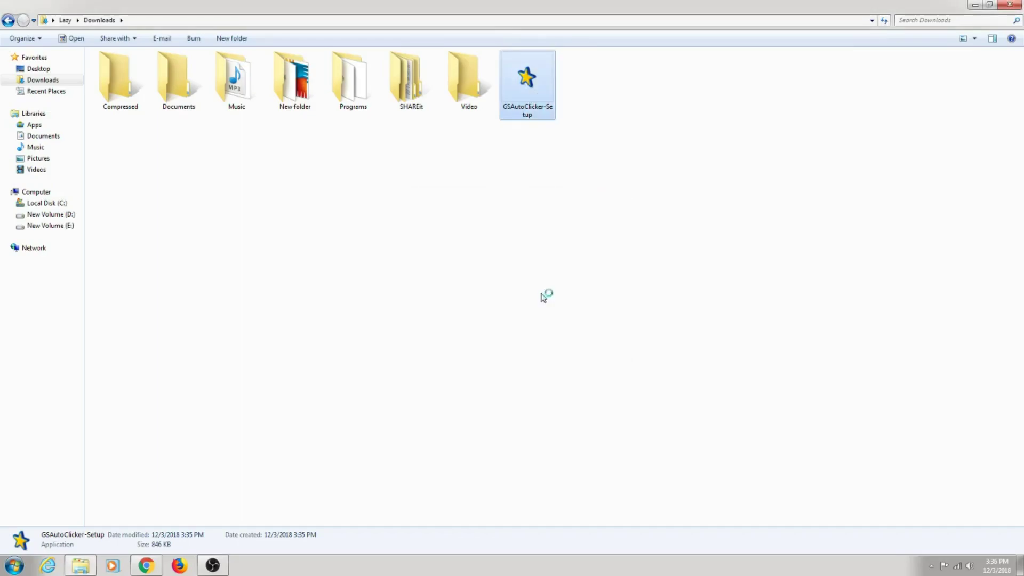
pyautogui.click(975, 4)
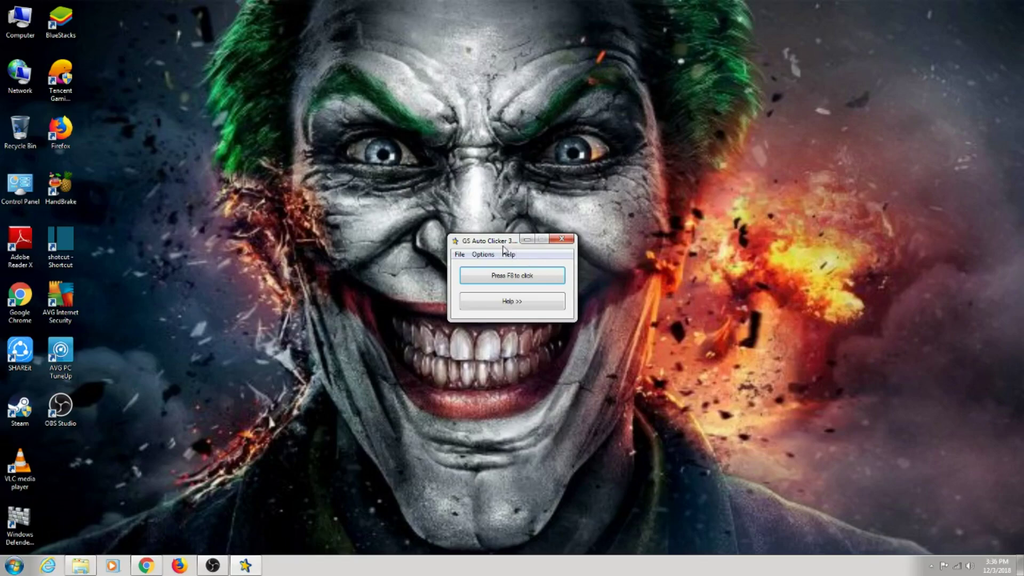
pyautogui.moveTo(502, 242); pyautogui.dragTo(470, 205)
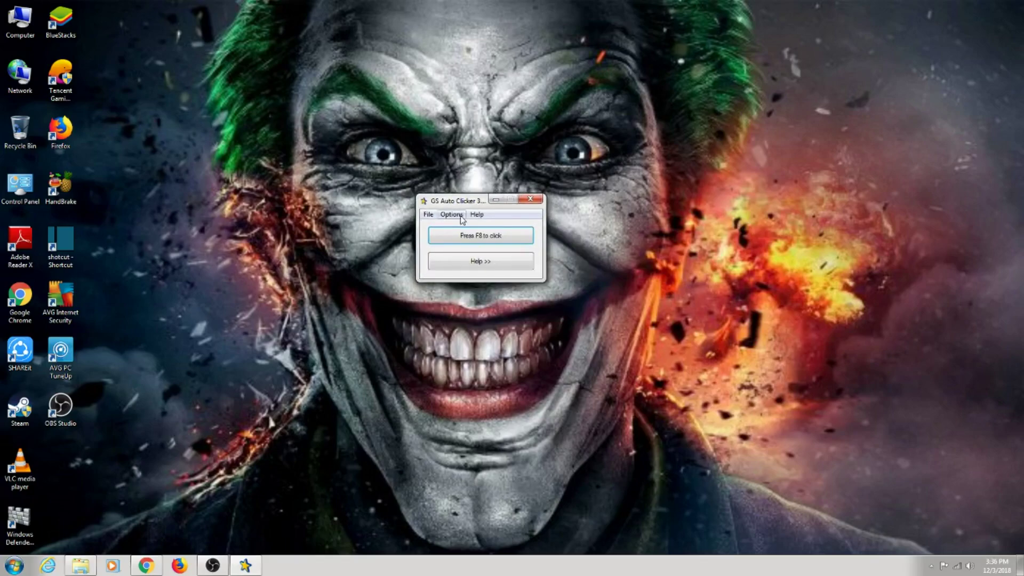
# Set clicking to repeat until stopped with a 5-second interval between clicks.
pyautogui.click(462, 219)
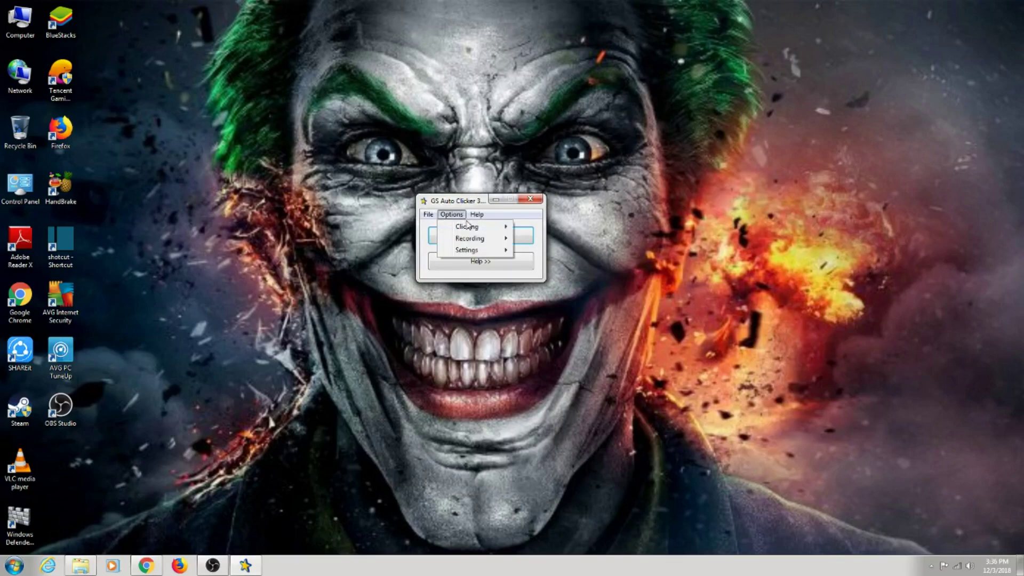
pyautogui.moveTo(470, 227)
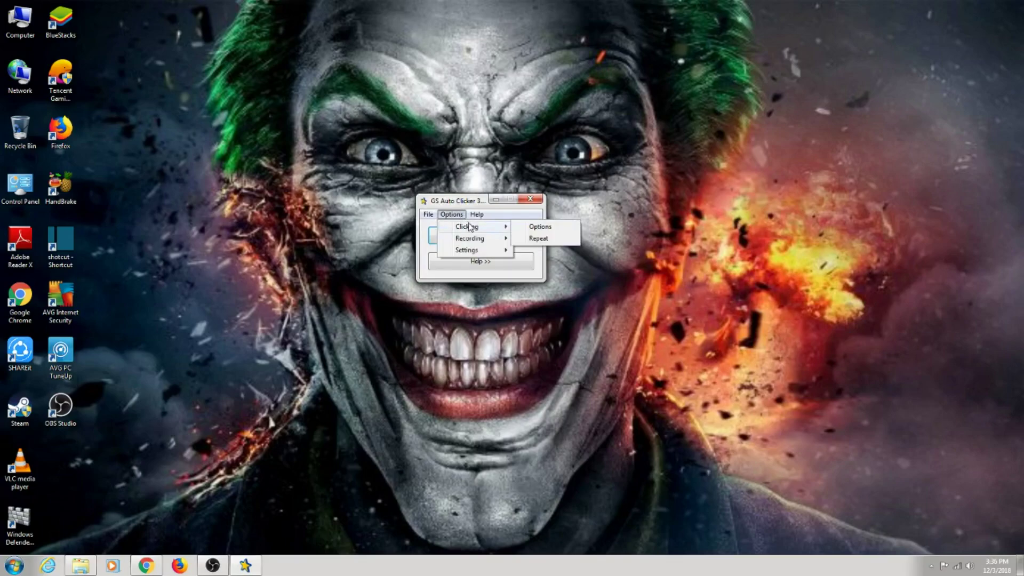
pyautogui.click(543, 238)
pyautogui.moveTo(506, 228); pyautogui.dragTo(694, 148)
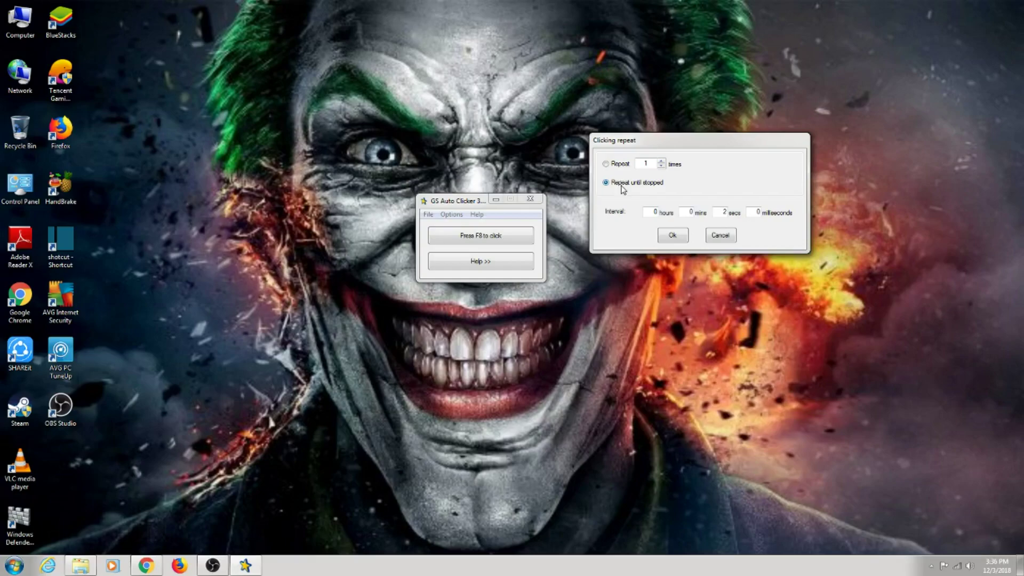
pyautogui.click(629, 164)
pyautogui.doubleClick(648, 164)
pyautogui.write('100')
pyautogui.click(626, 185)
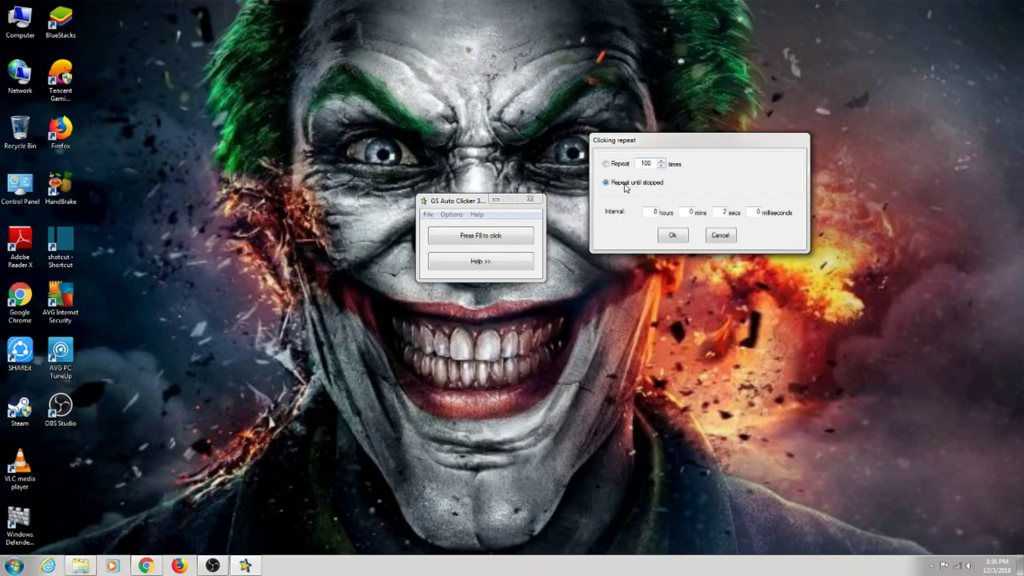
pyautogui.doubleClick(726, 213)
pyautogui.write('5')
pyautogui.doubleClick(721, 212)
pyautogui.click(672, 235)
# Open Options > Recording > Multiple clicks and clear all recorded click points.
pyautogui.click(458, 216)
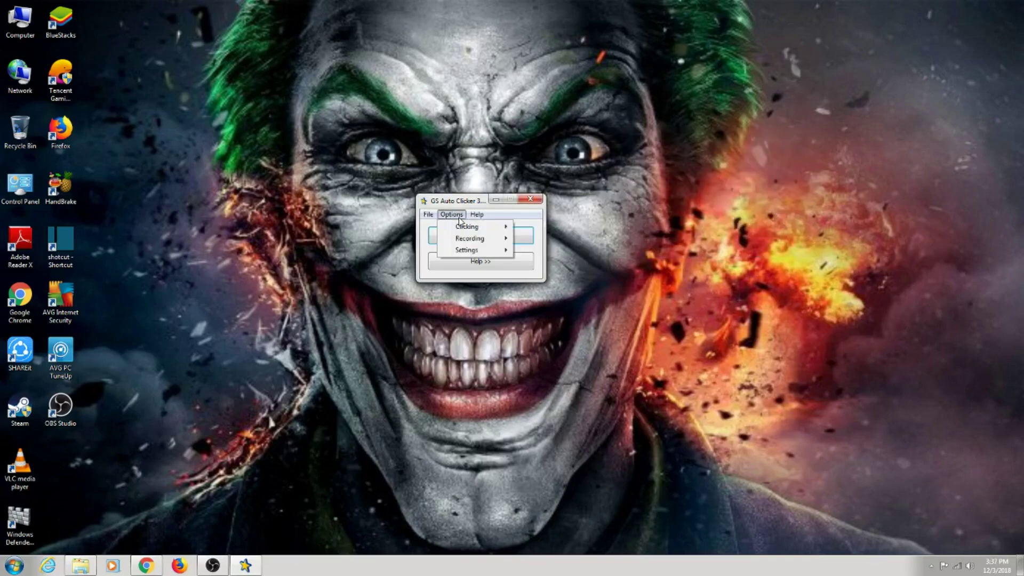
pyautogui.moveTo(480, 238)
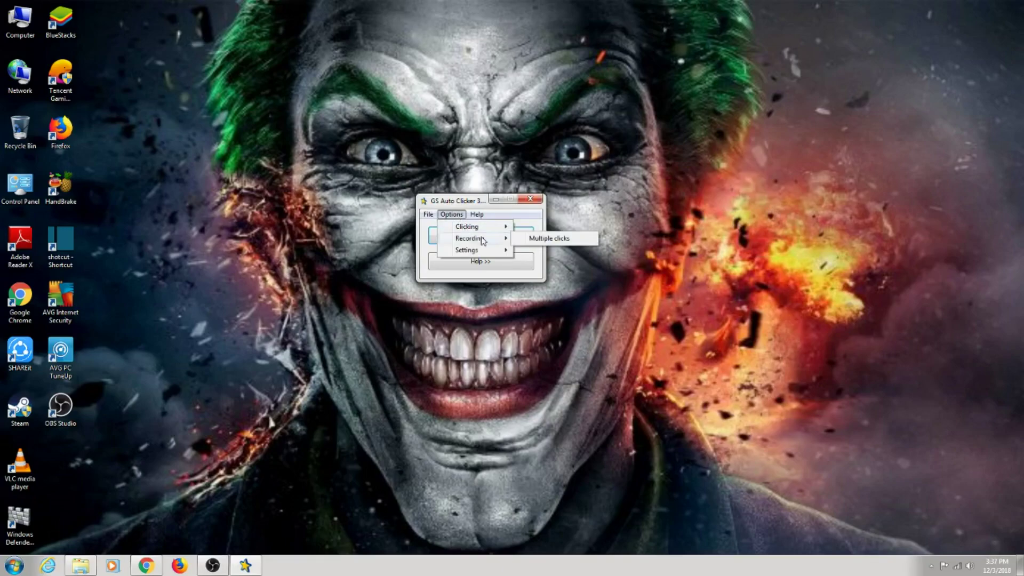
pyautogui.click(539, 240)
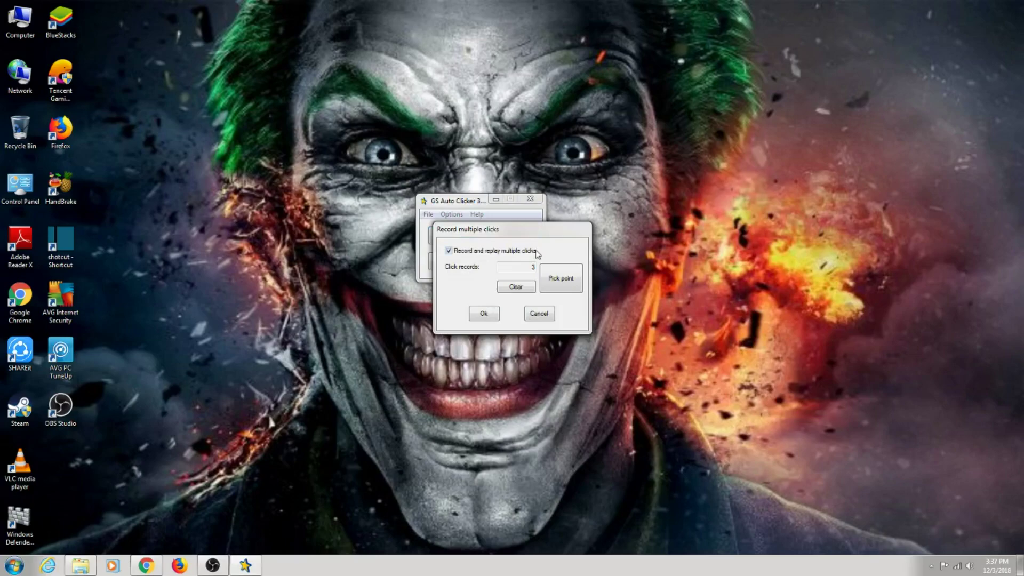
pyautogui.click(525, 282)
pyautogui.click(513, 318)
# Enable record-and-replay of multiple clicks, test one picked point, then clear back to 0 records.
pyautogui.moveTo(539, 238); pyautogui.dragTo(663, 163)
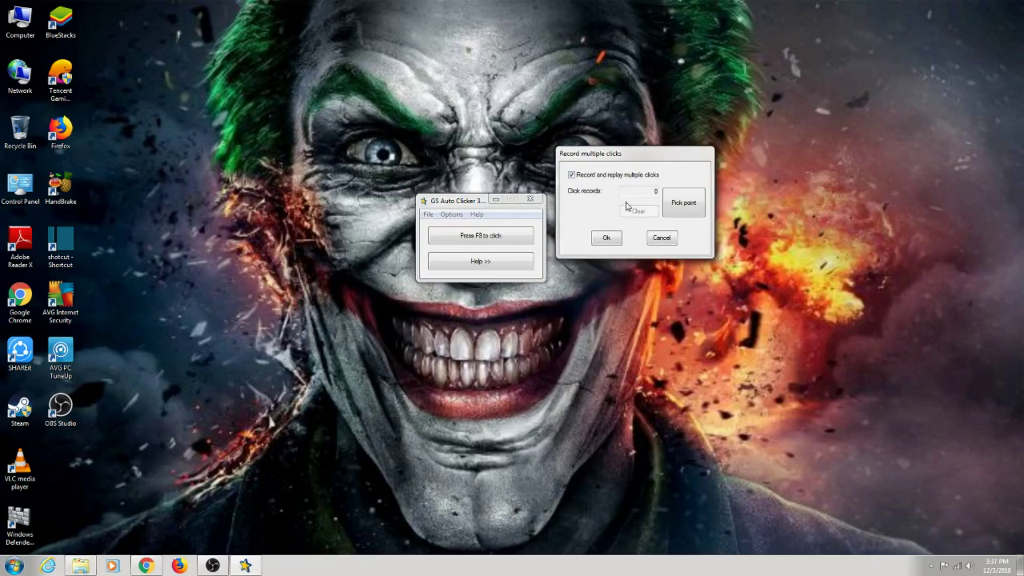
pyautogui.click(571, 174)
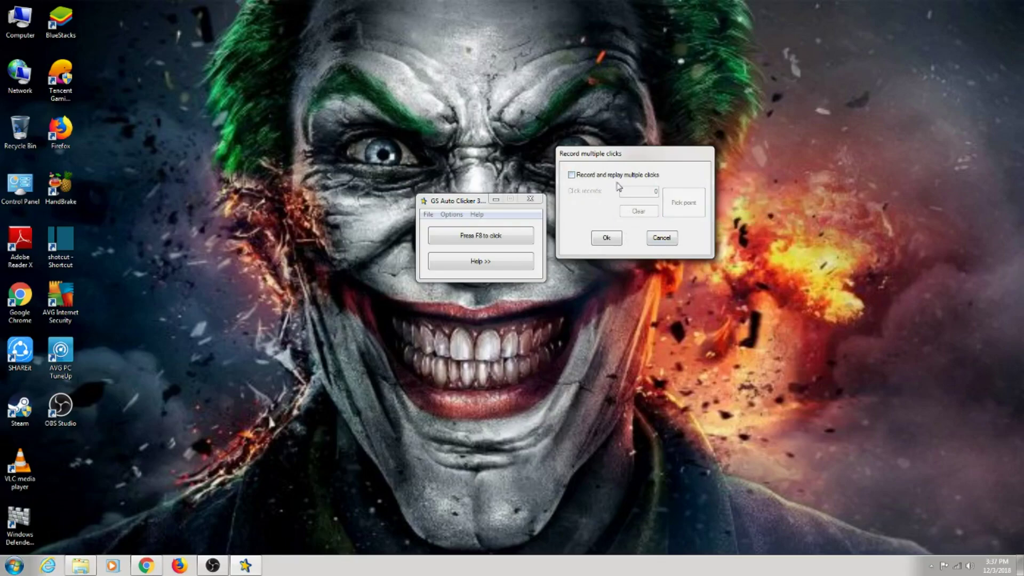
pyautogui.click(571, 174)
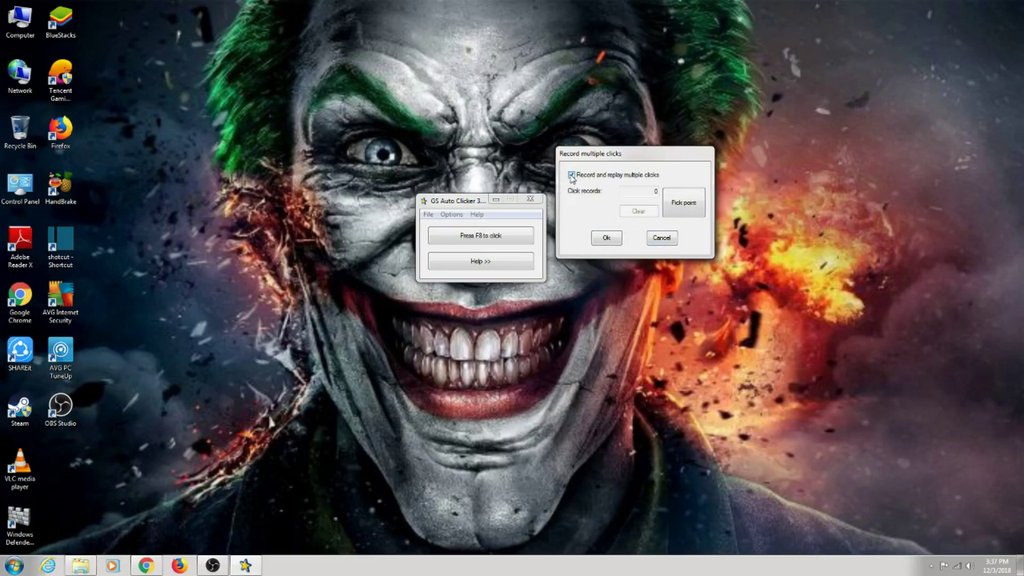
pyautogui.click(679, 209)
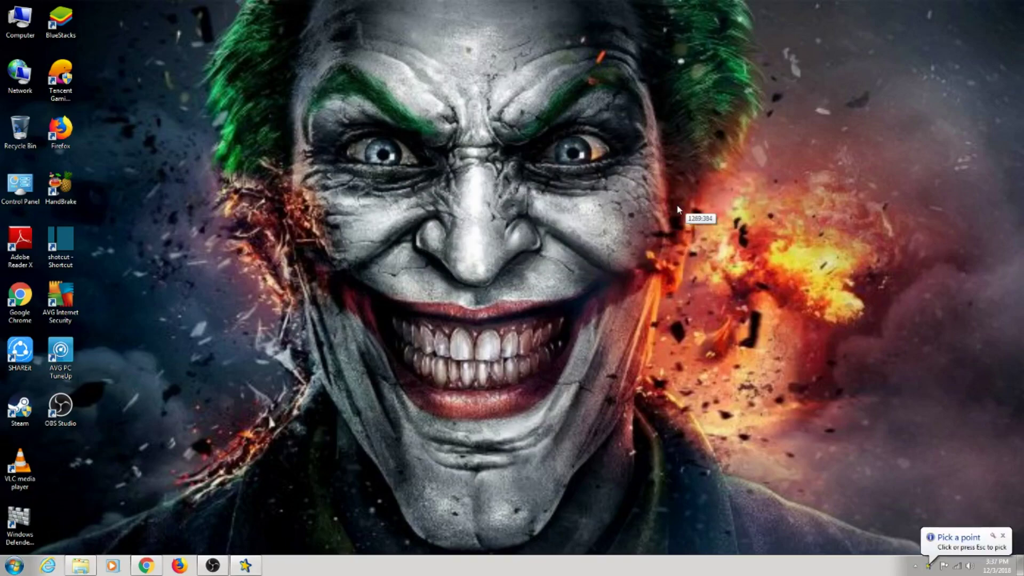
pyautogui.click(330, 219)
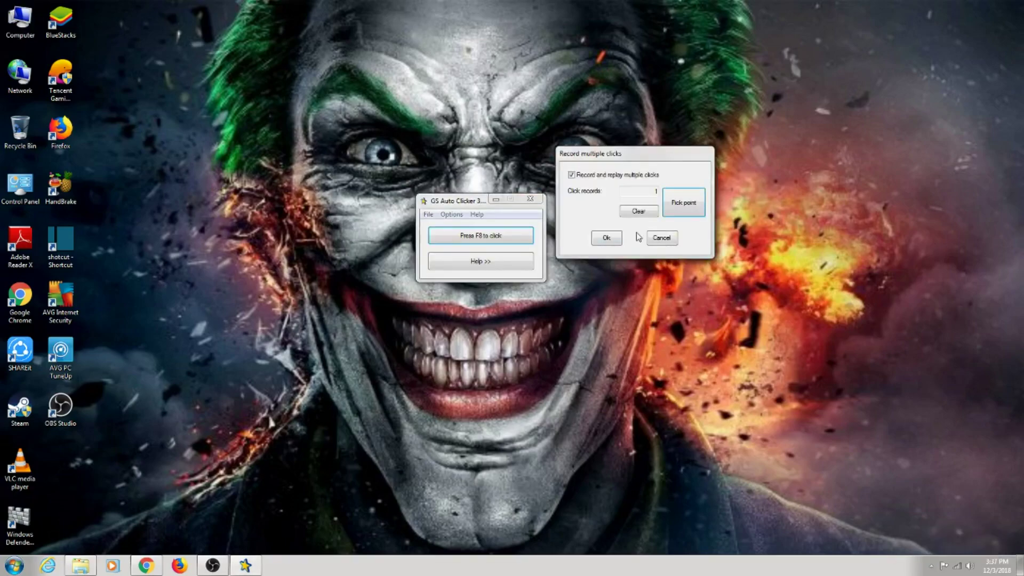
pyautogui.click(638, 211)
pyautogui.click(514, 320)
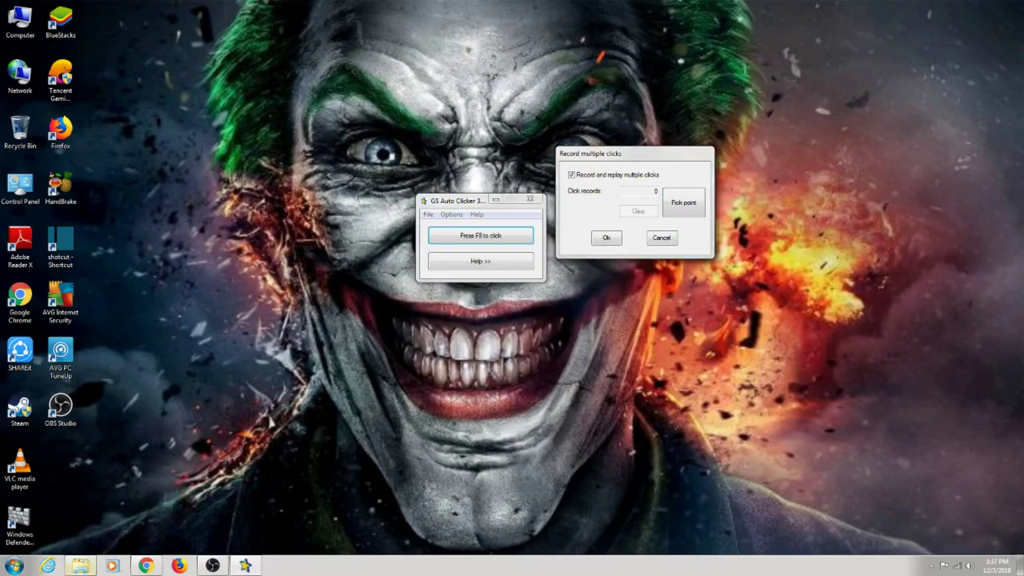
pyautogui.click(134, 568)
# Close the VirusTotal and MediaFire tabs, open two google.co.in tabs, and dismiss the downloads bar.
pyautogui.click(377, 9)
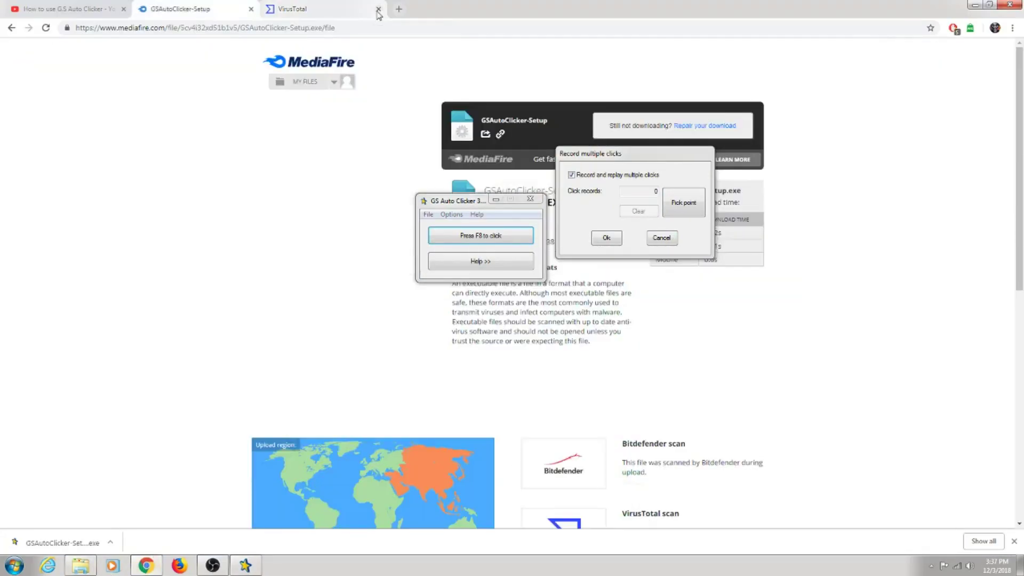
pyautogui.click(251, 9)
pyautogui.click(140, 9)
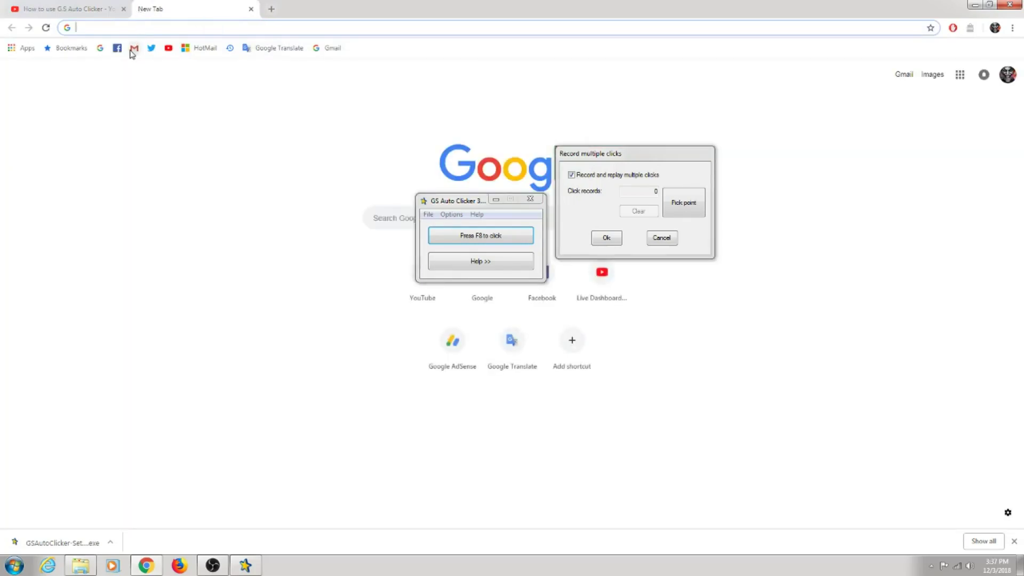
pyautogui.click(100, 48)
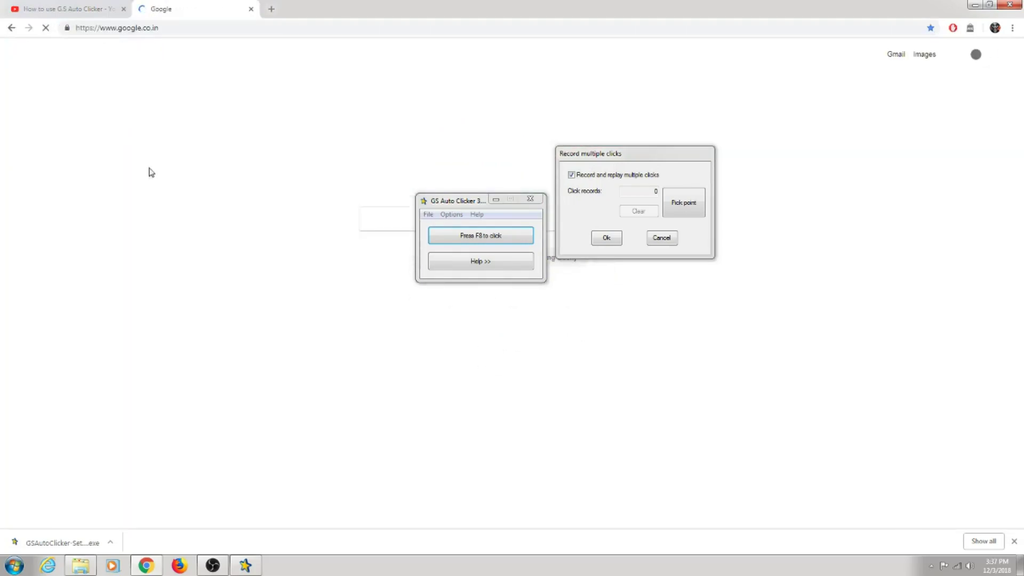
pyautogui.click(271, 9)
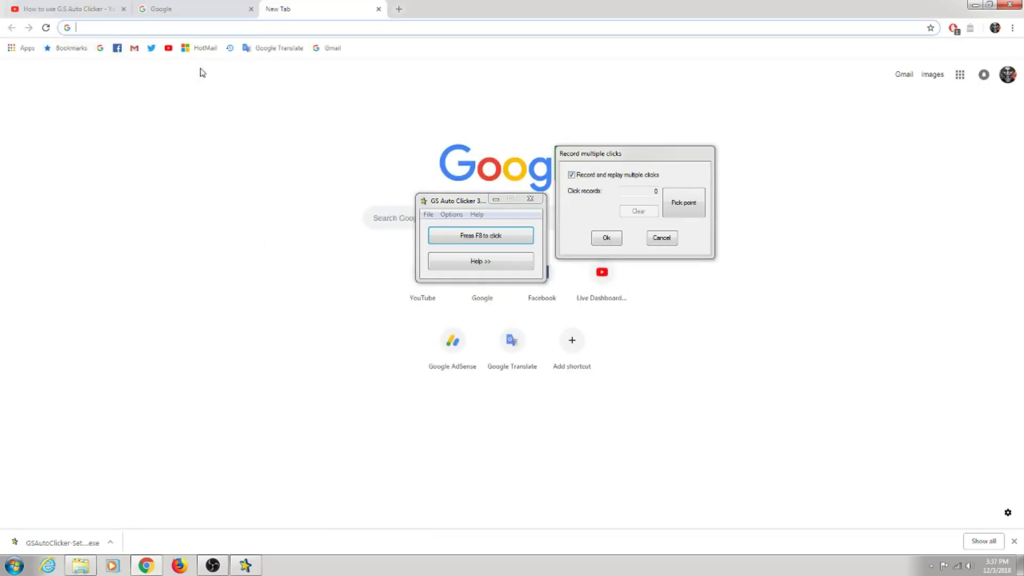
pyautogui.click(101, 49)
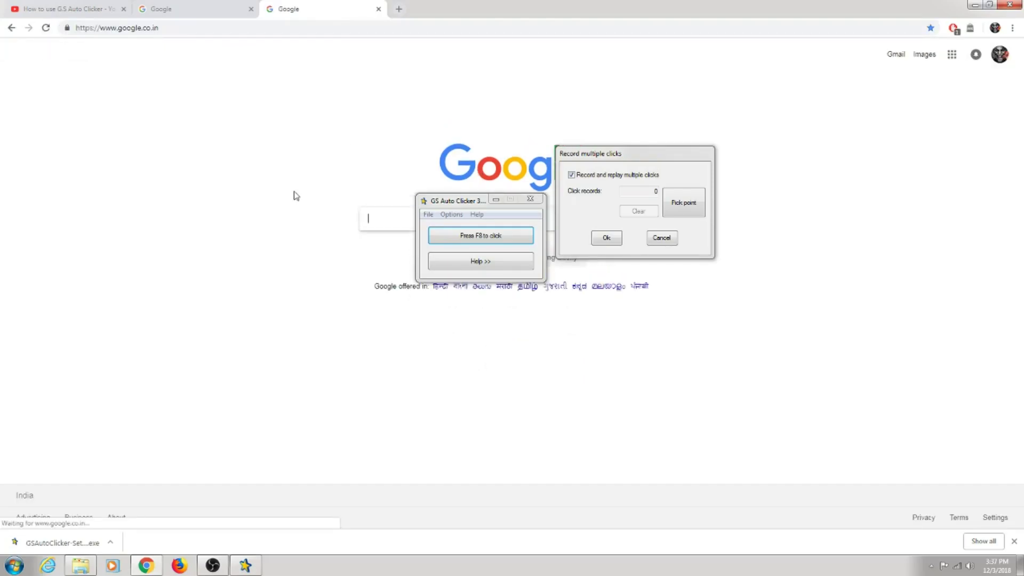
pyautogui.click(1013, 542)
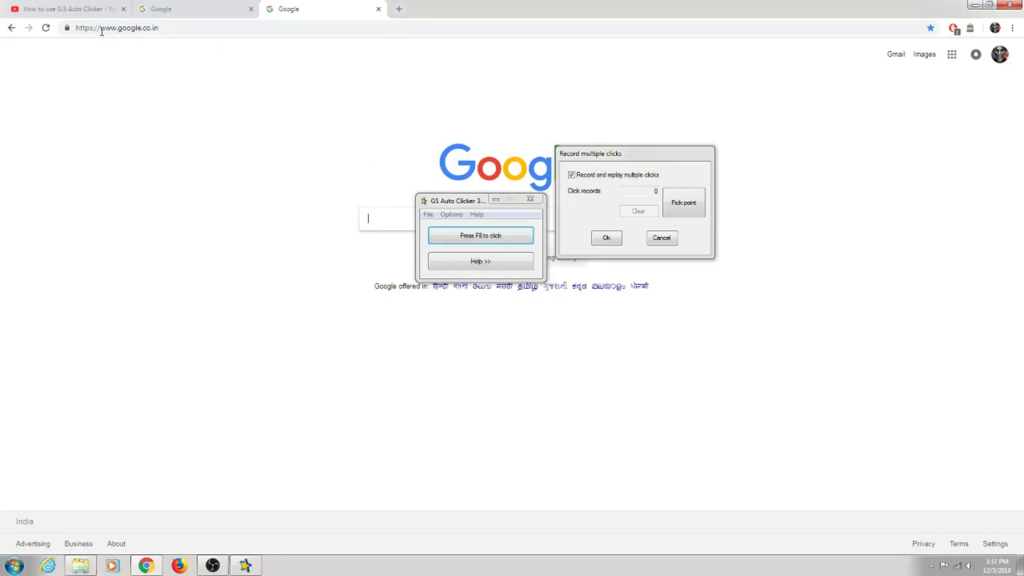
# Close the YouTube tab and record four points: first Google tab, reload, second tab, reload.
pyautogui.click(123, 9)
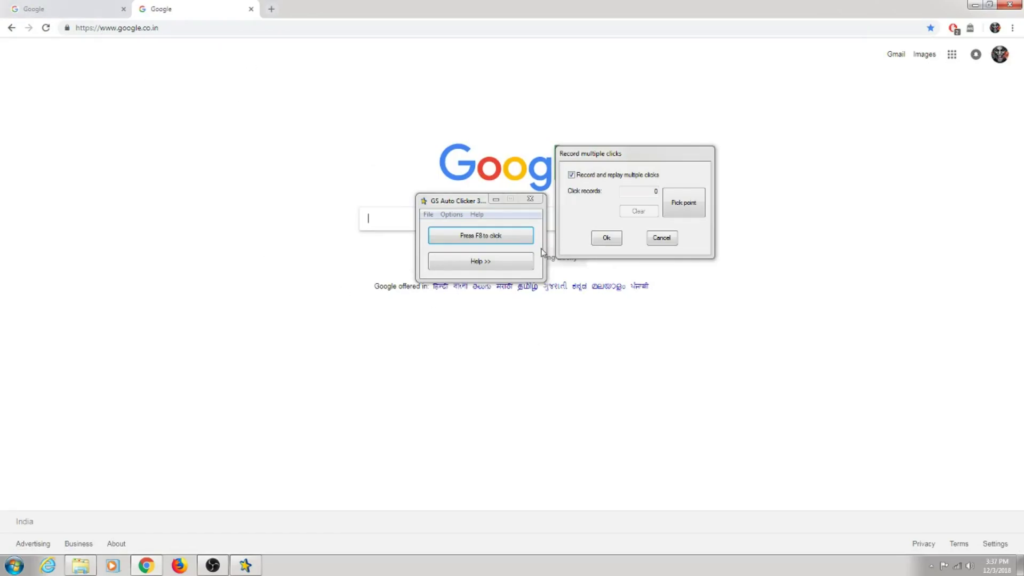
pyautogui.click(680, 205)
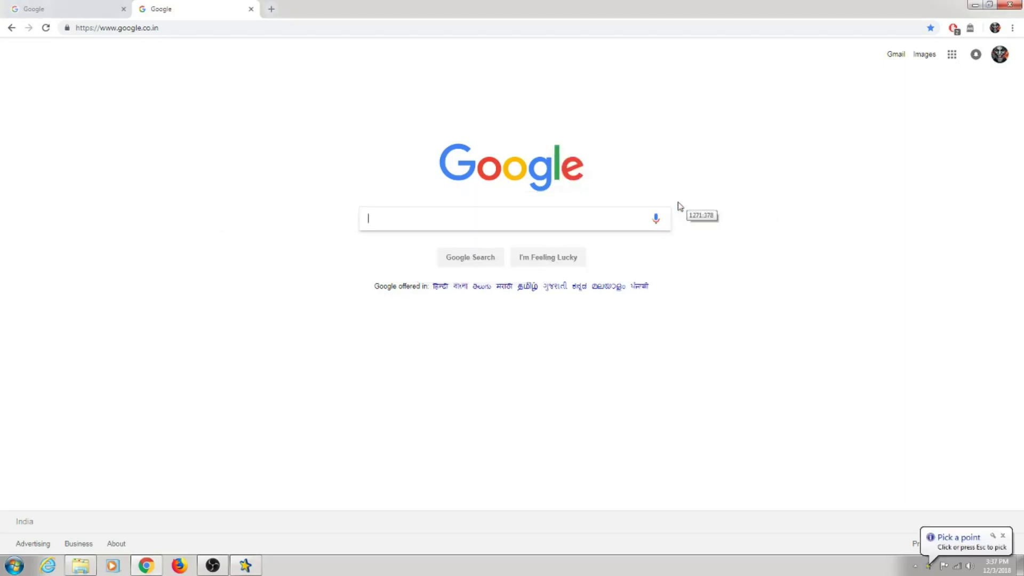
pyautogui.click(83, 10)
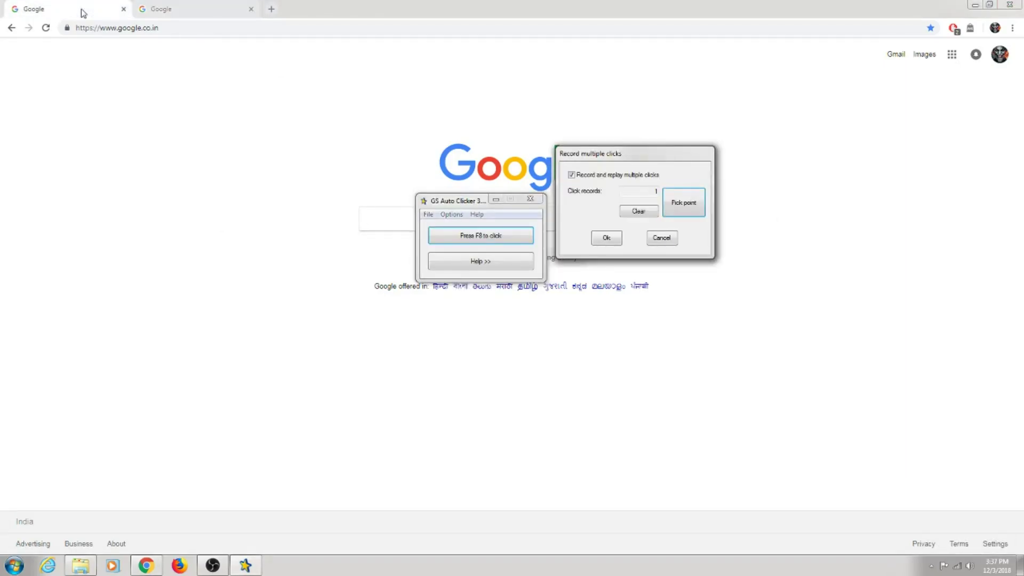
pyautogui.click(691, 214)
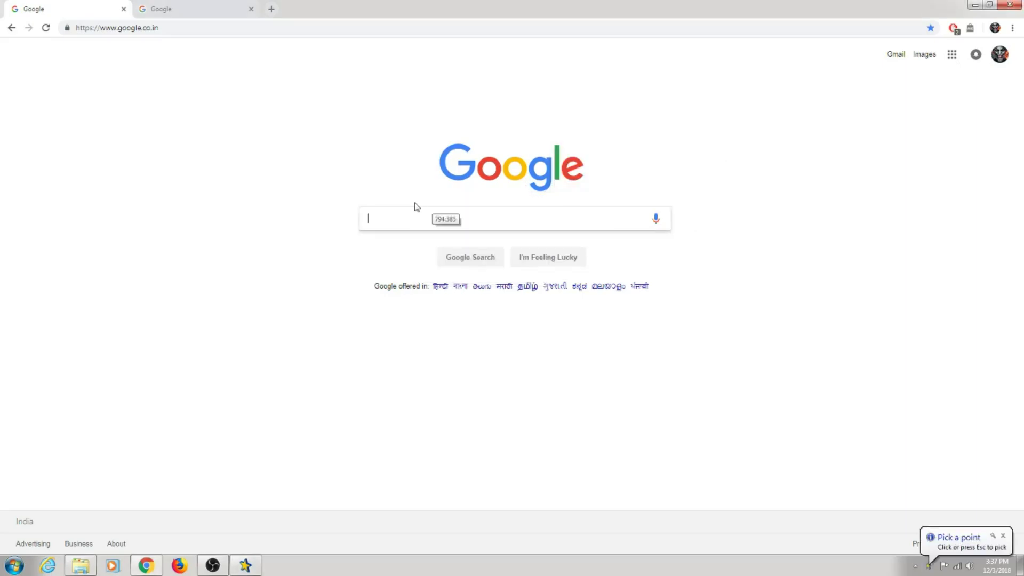
pyautogui.click(47, 32)
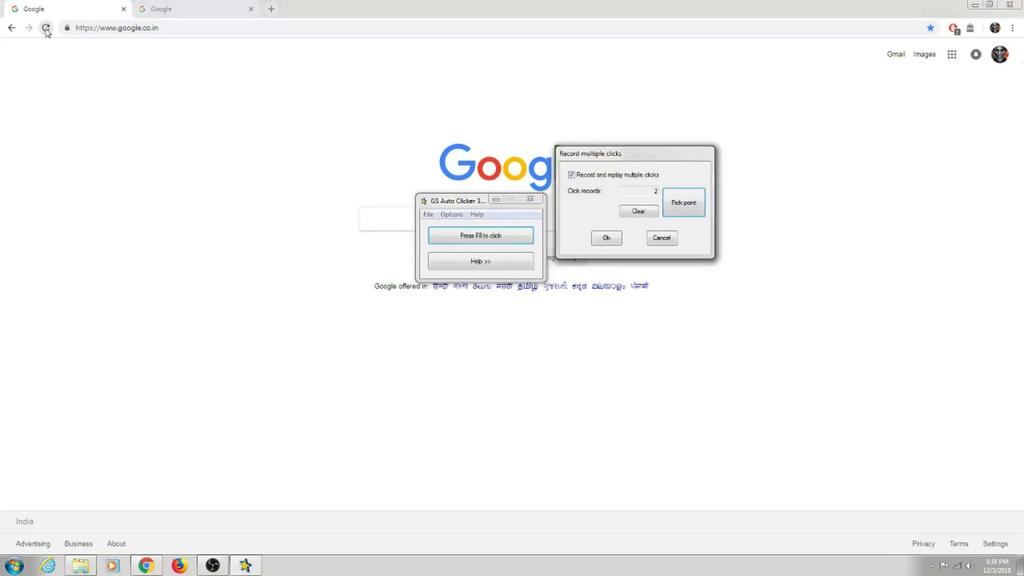
pyautogui.click(699, 212)
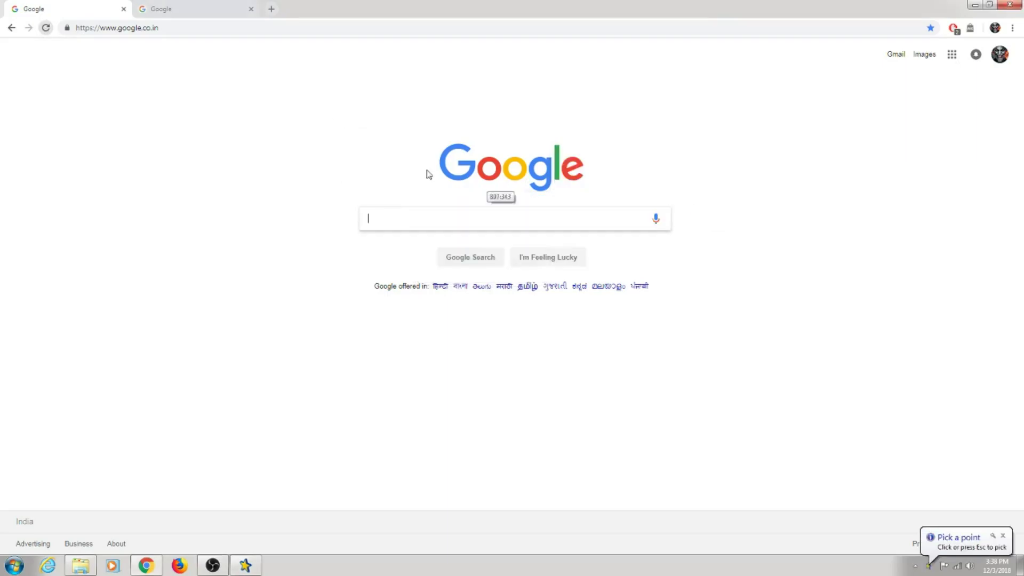
pyautogui.click(215, 11)
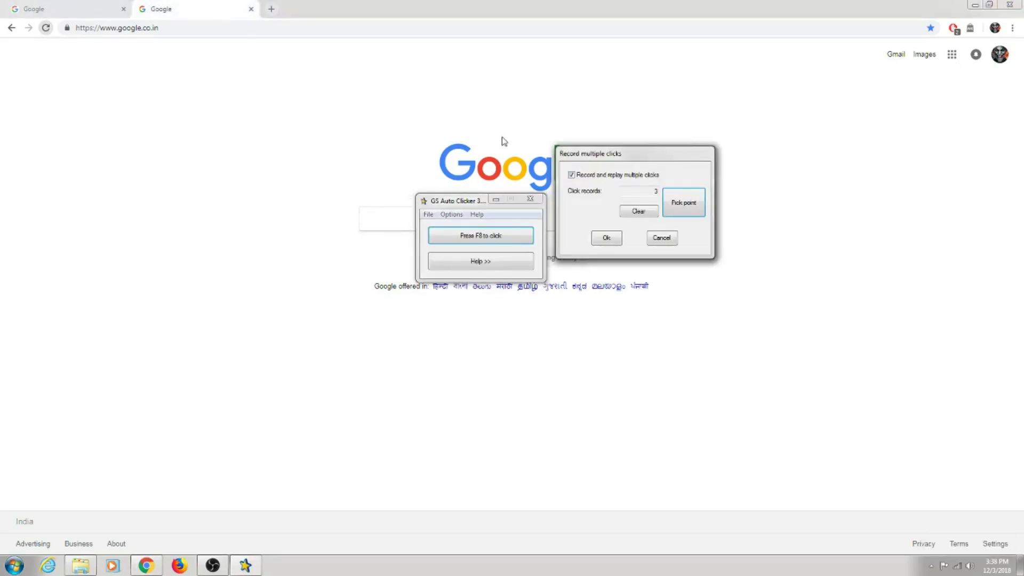
pyautogui.click(684, 200)
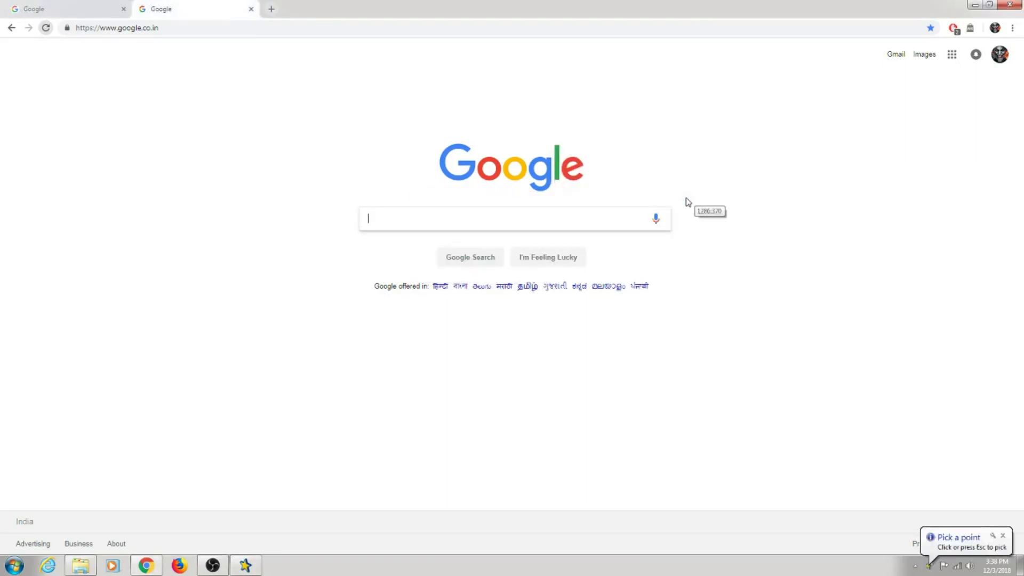
pyautogui.click(46, 28)
pyautogui.click(604, 243)
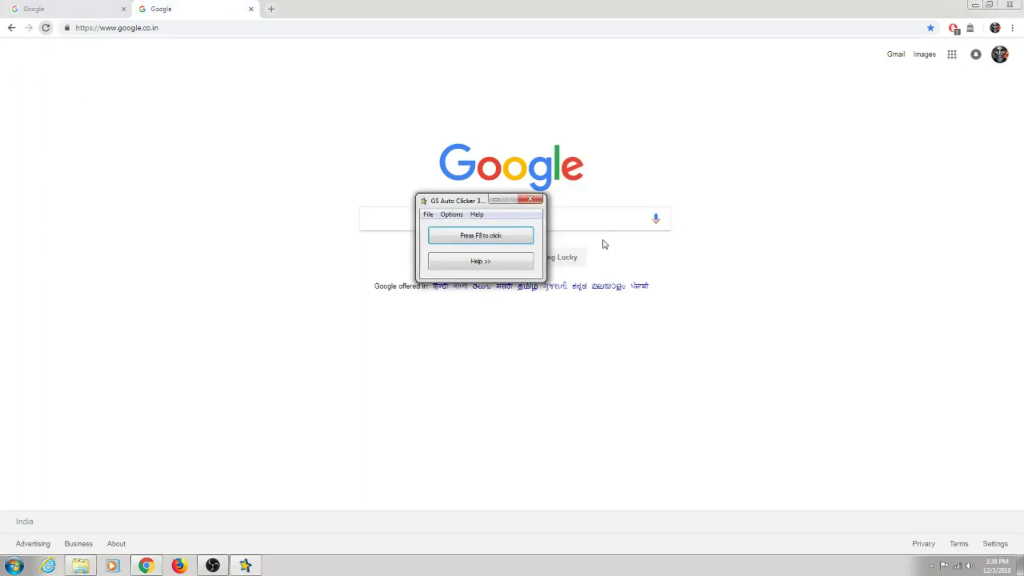
# Hide the auto clicker and press F8 to replay tab switches and reloads across both Google tabs.
pyautogui.moveTo(472, 202); pyautogui.dragTo(507, 175)
pyautogui.click(531, 171)
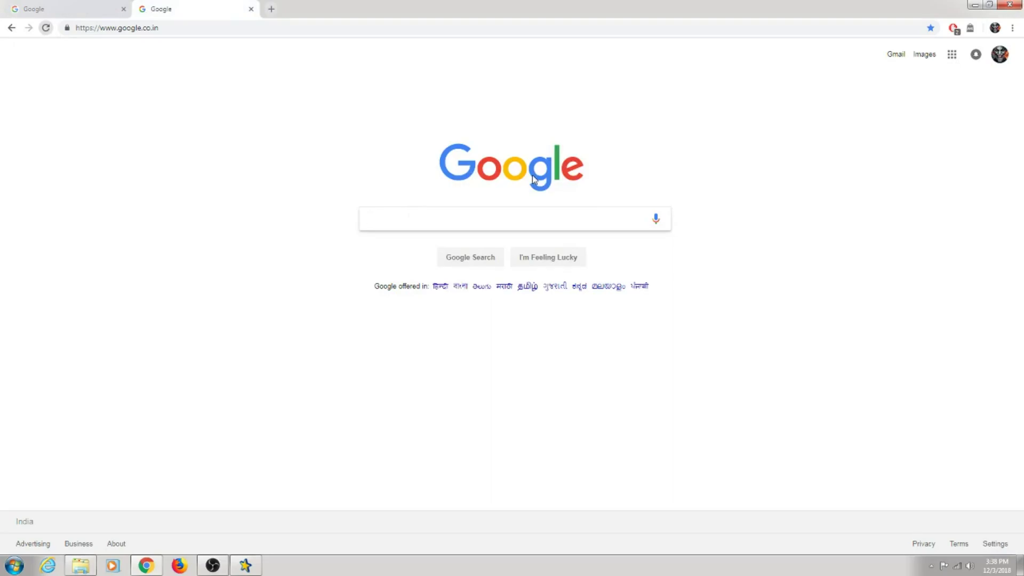
pyautogui.press('F8')
pyautogui.click(83, 13)
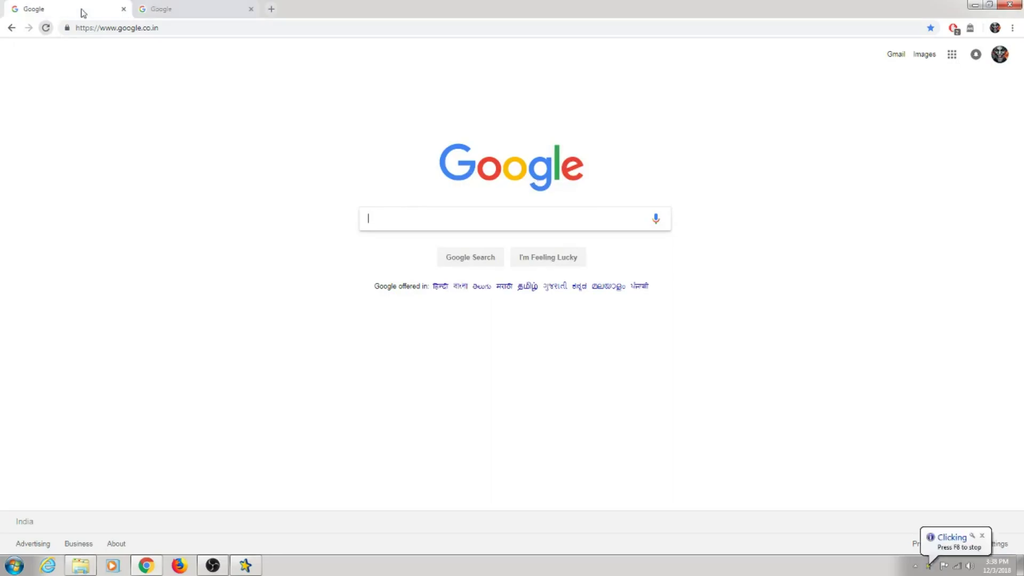
pyautogui.click(46, 28)
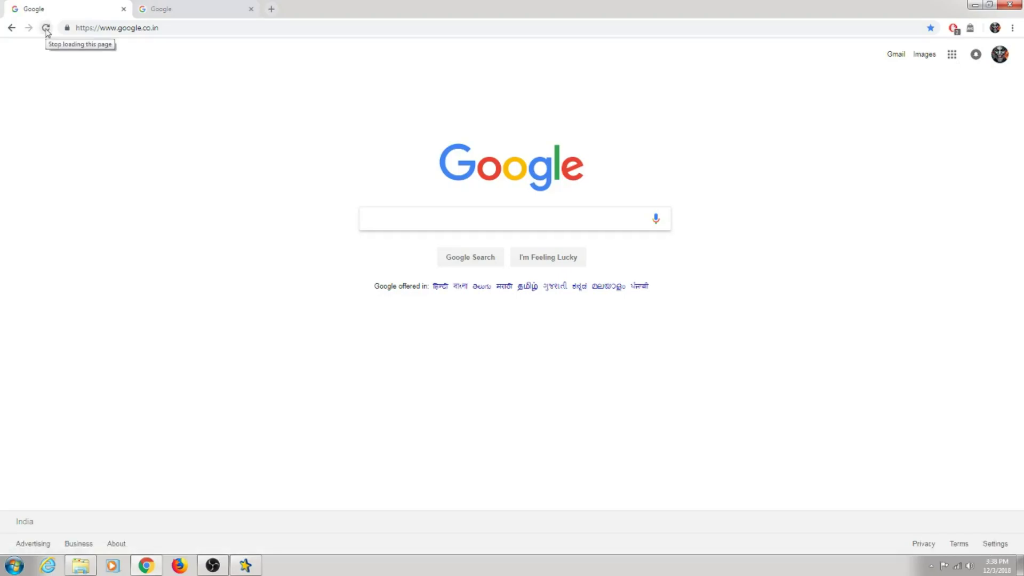
pyautogui.click(215, 7)
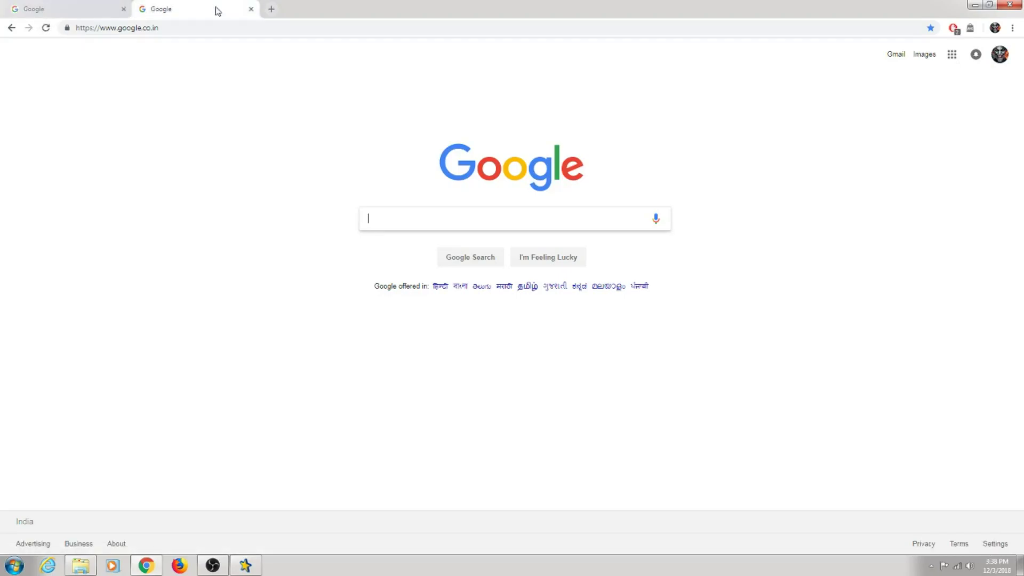
pyautogui.click(46, 28)
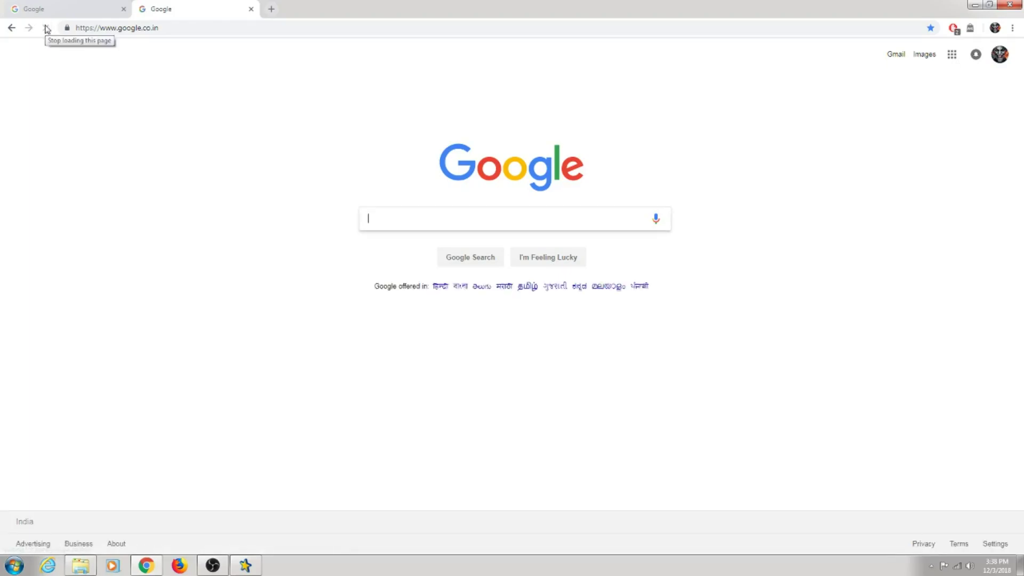
pyautogui.click(83, 12)
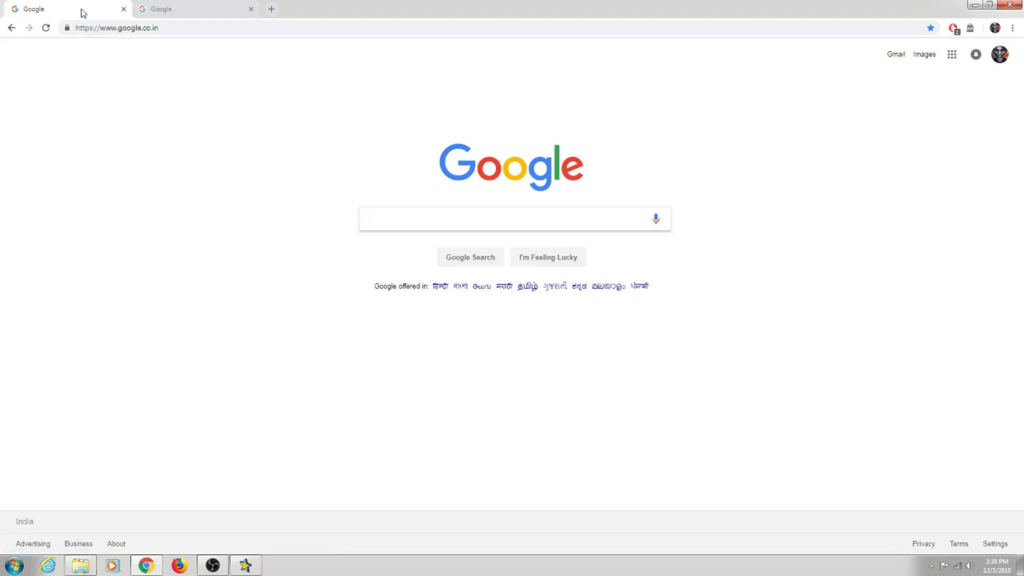
pyautogui.click(46, 28)
# Minimize Chrome, refresh the desktop, and restore the GS Auto Clicker window from the taskbar.
pyautogui.click(974, 6)
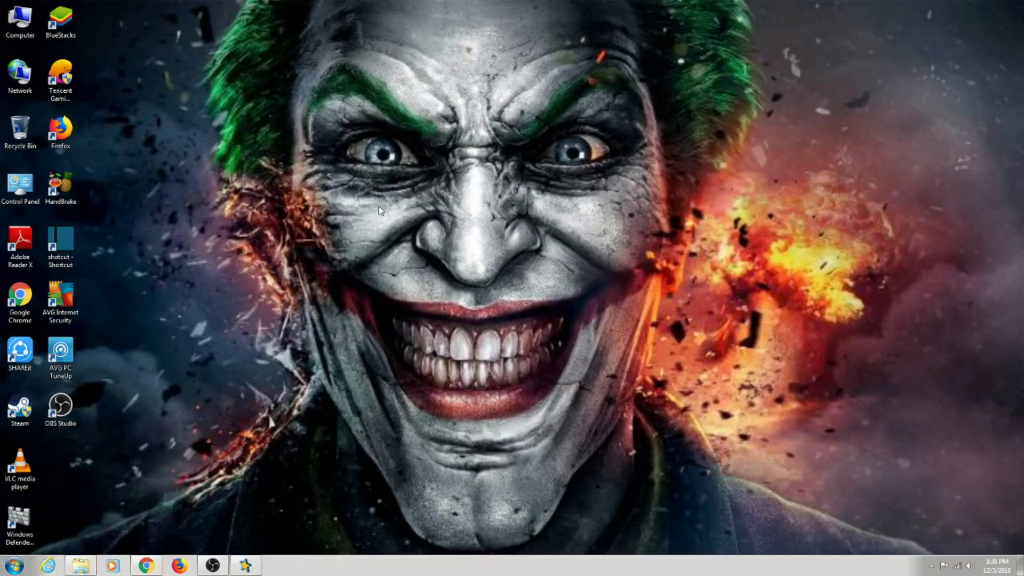
pyautogui.rightClick(376, 189)
pyautogui.click(401, 221)
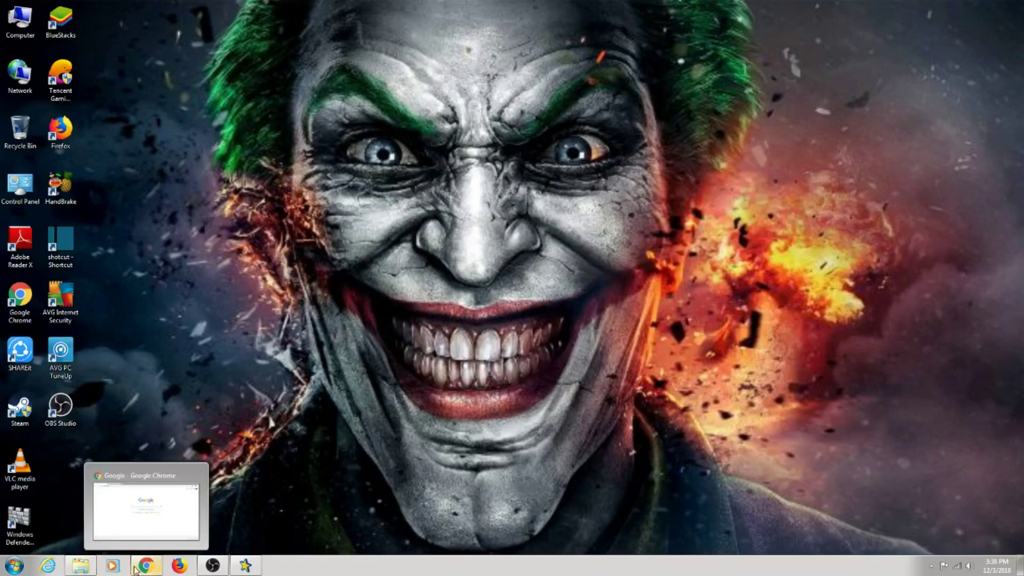
pyautogui.click(245, 565)
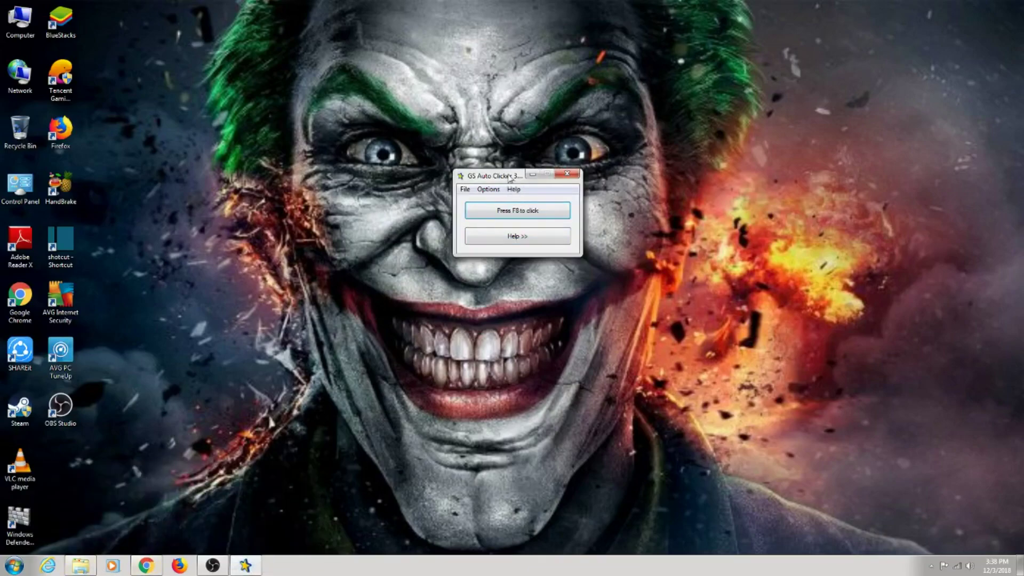
pyautogui.moveTo(509, 175); pyautogui.dragTo(497, 166)
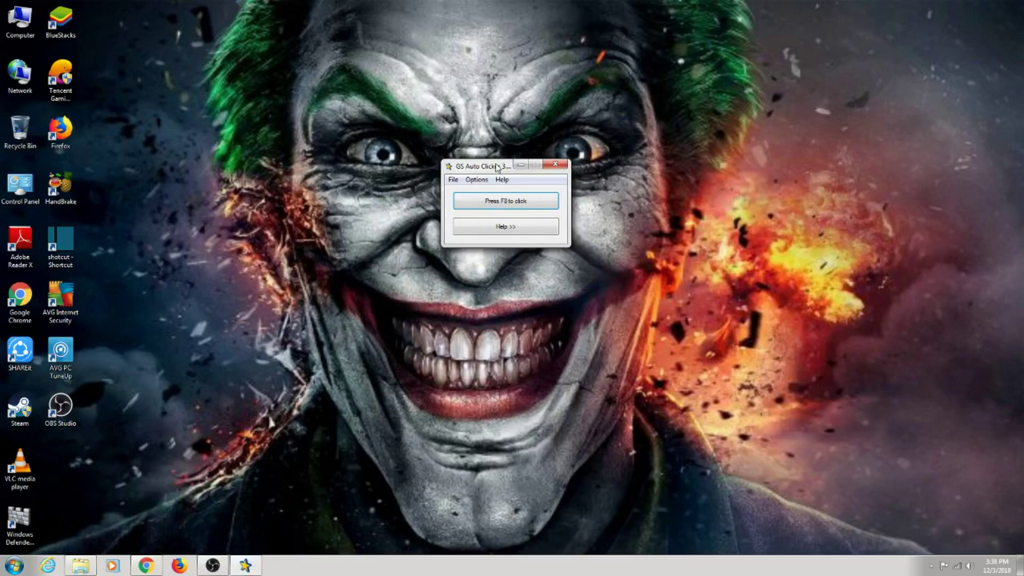